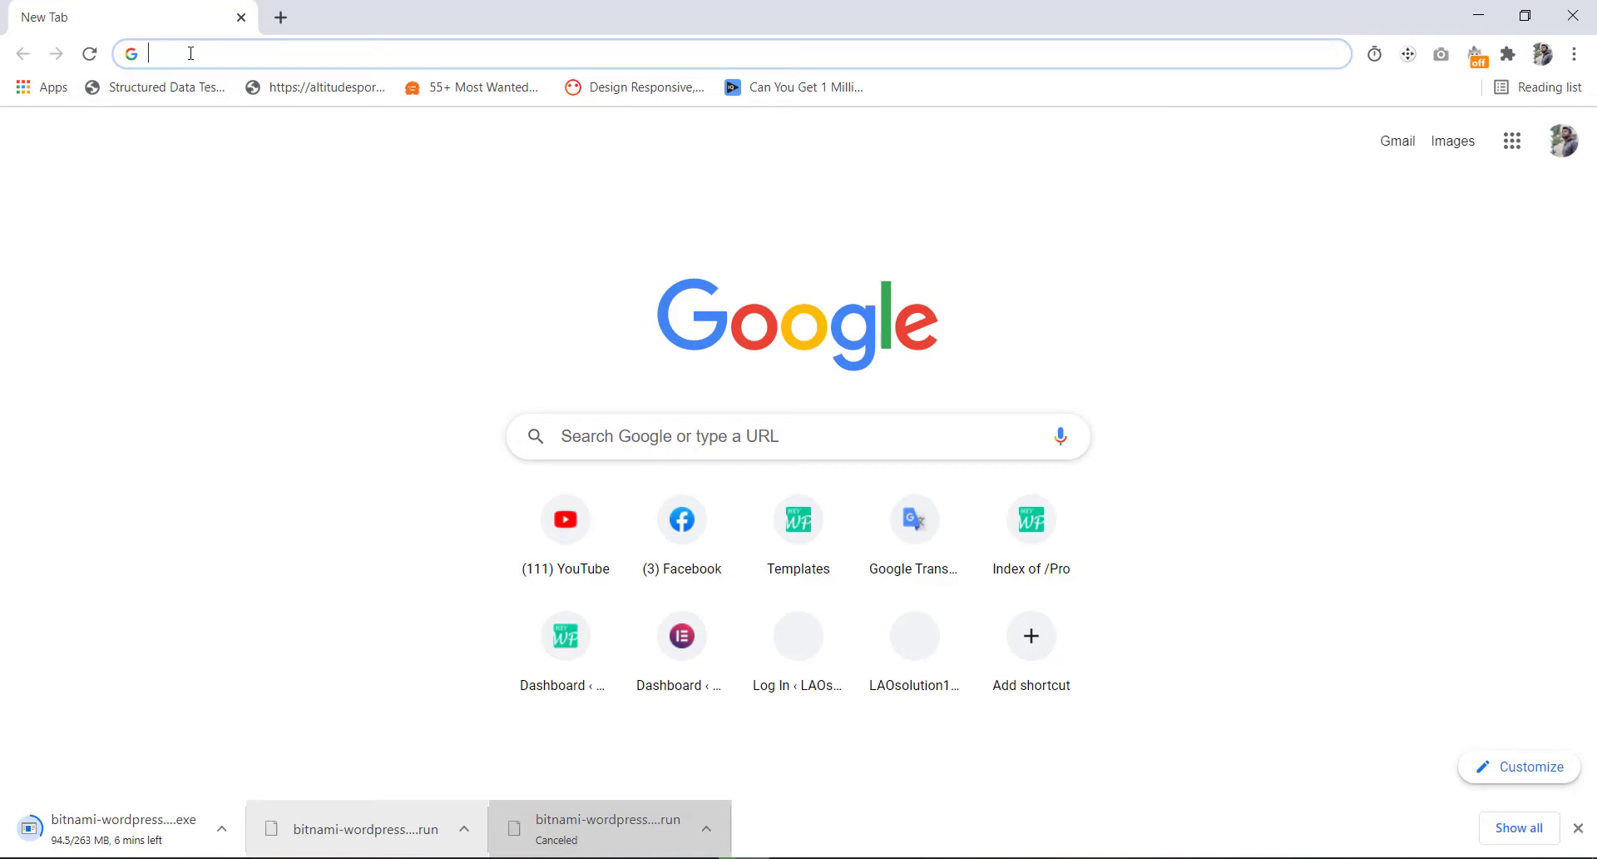
- Search 'bitnami wordpress', open the bitnami.com result and scroll to the Win/Mac/Linux installers
type("bit")
key("Return")
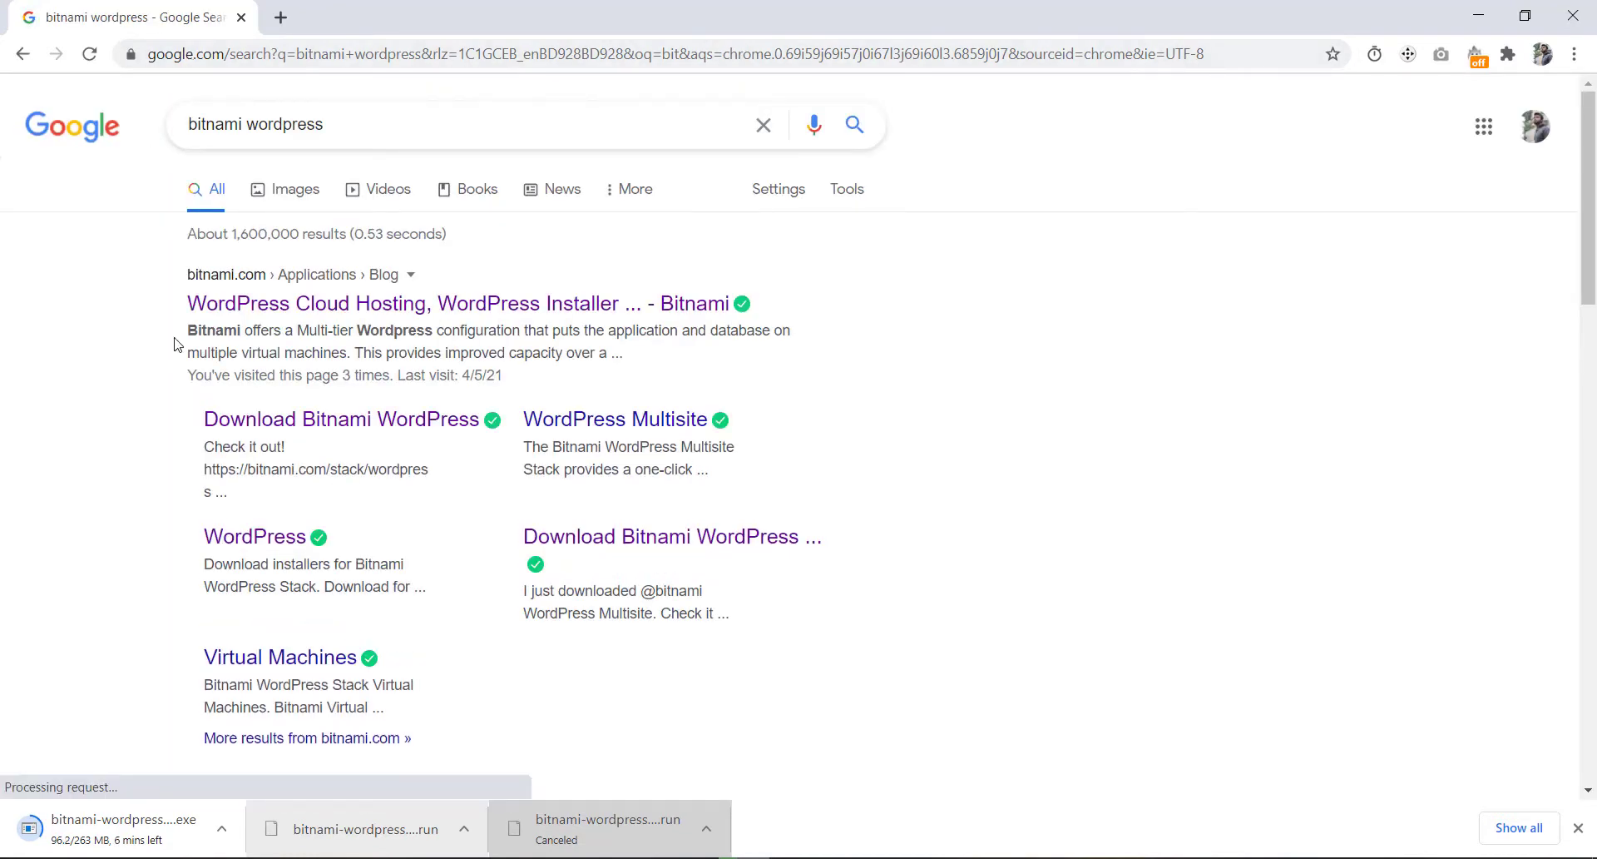
left_click(276, 304)
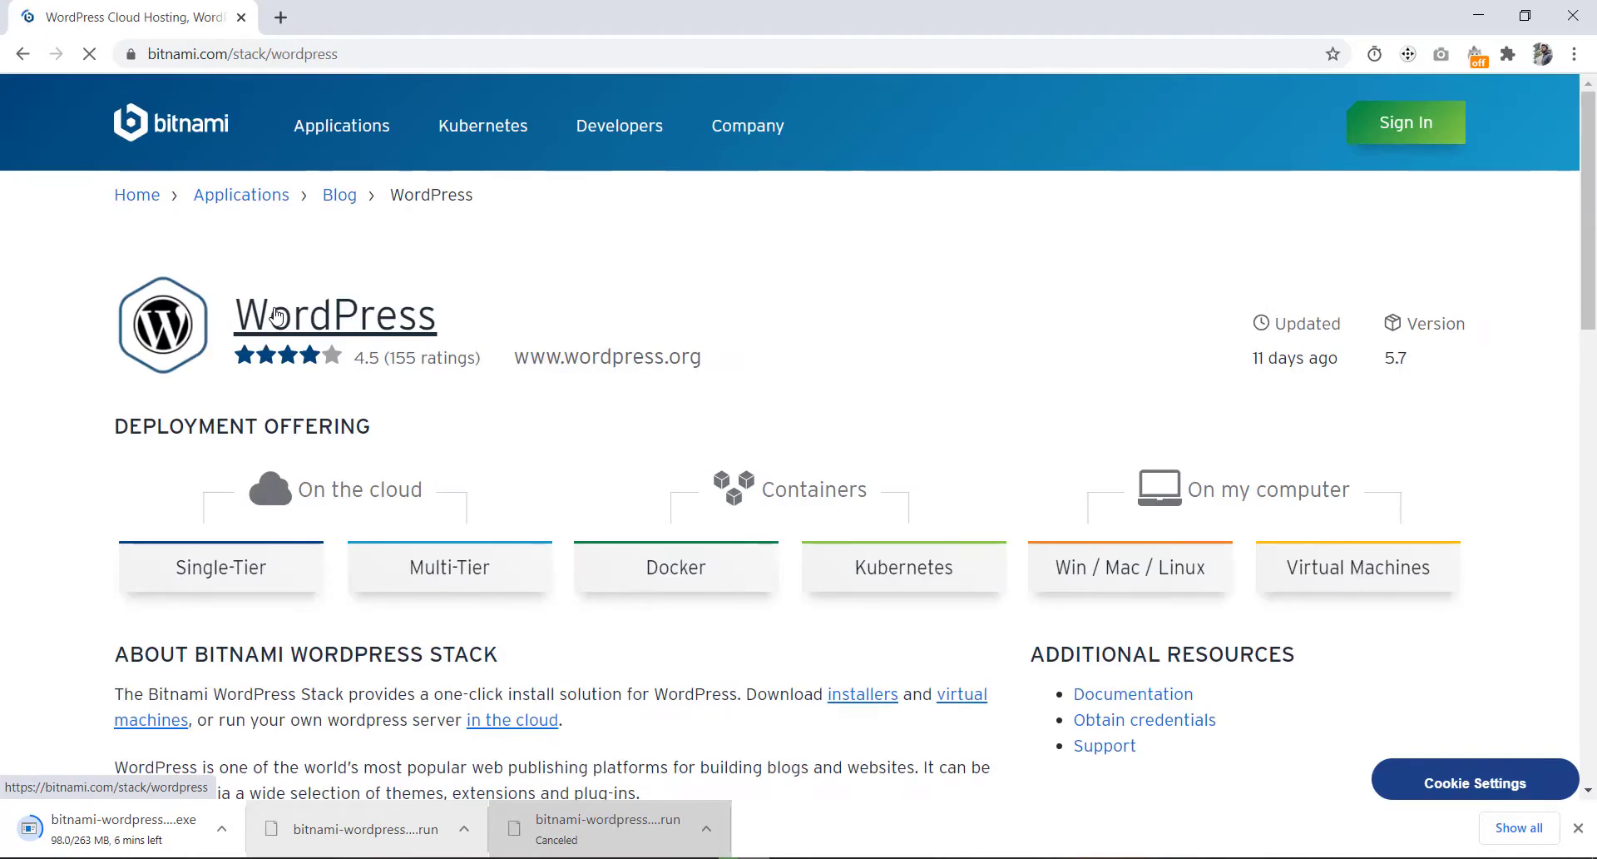
left_click(1107, 580)
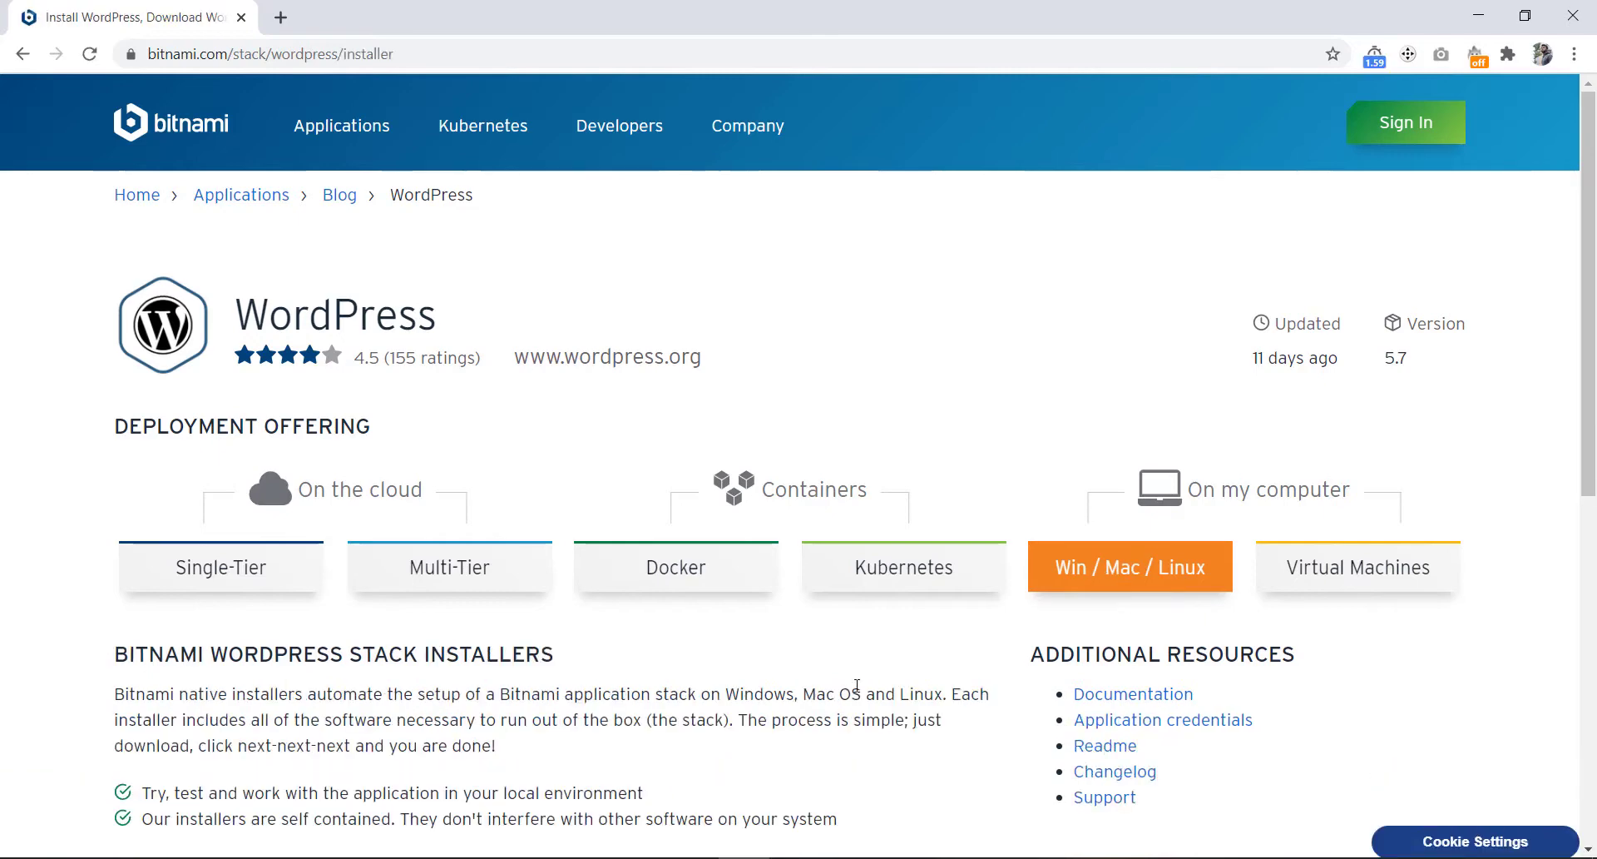
scroll(640, 694, "down", 7)
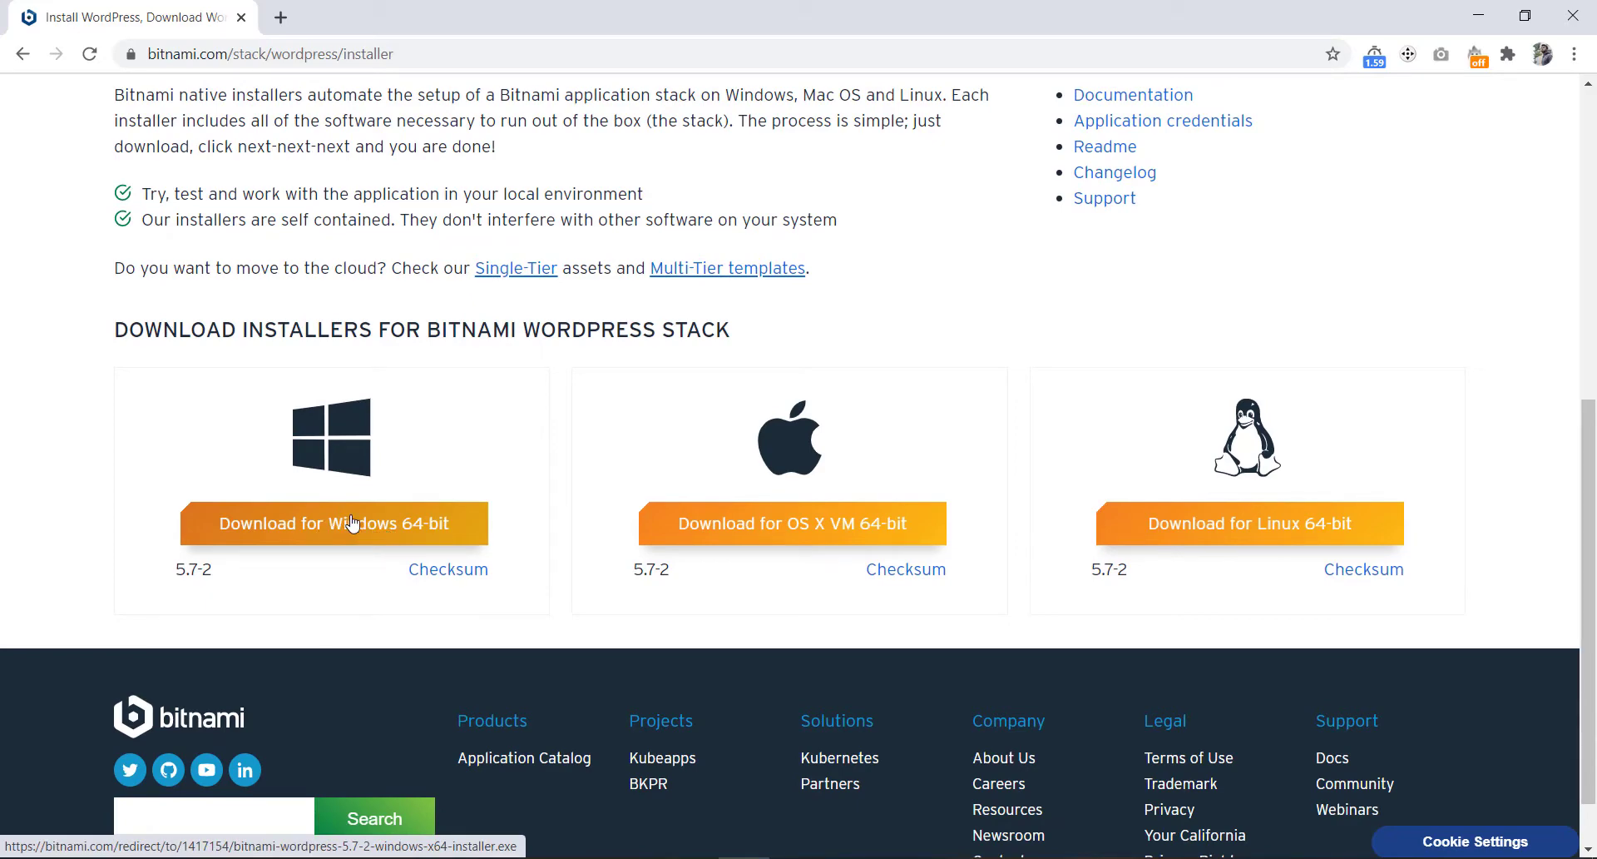
- Start the Windows 64-bit 5.7-2 installer download without signing in, then cancel the duplicate download
left_click(353, 526)
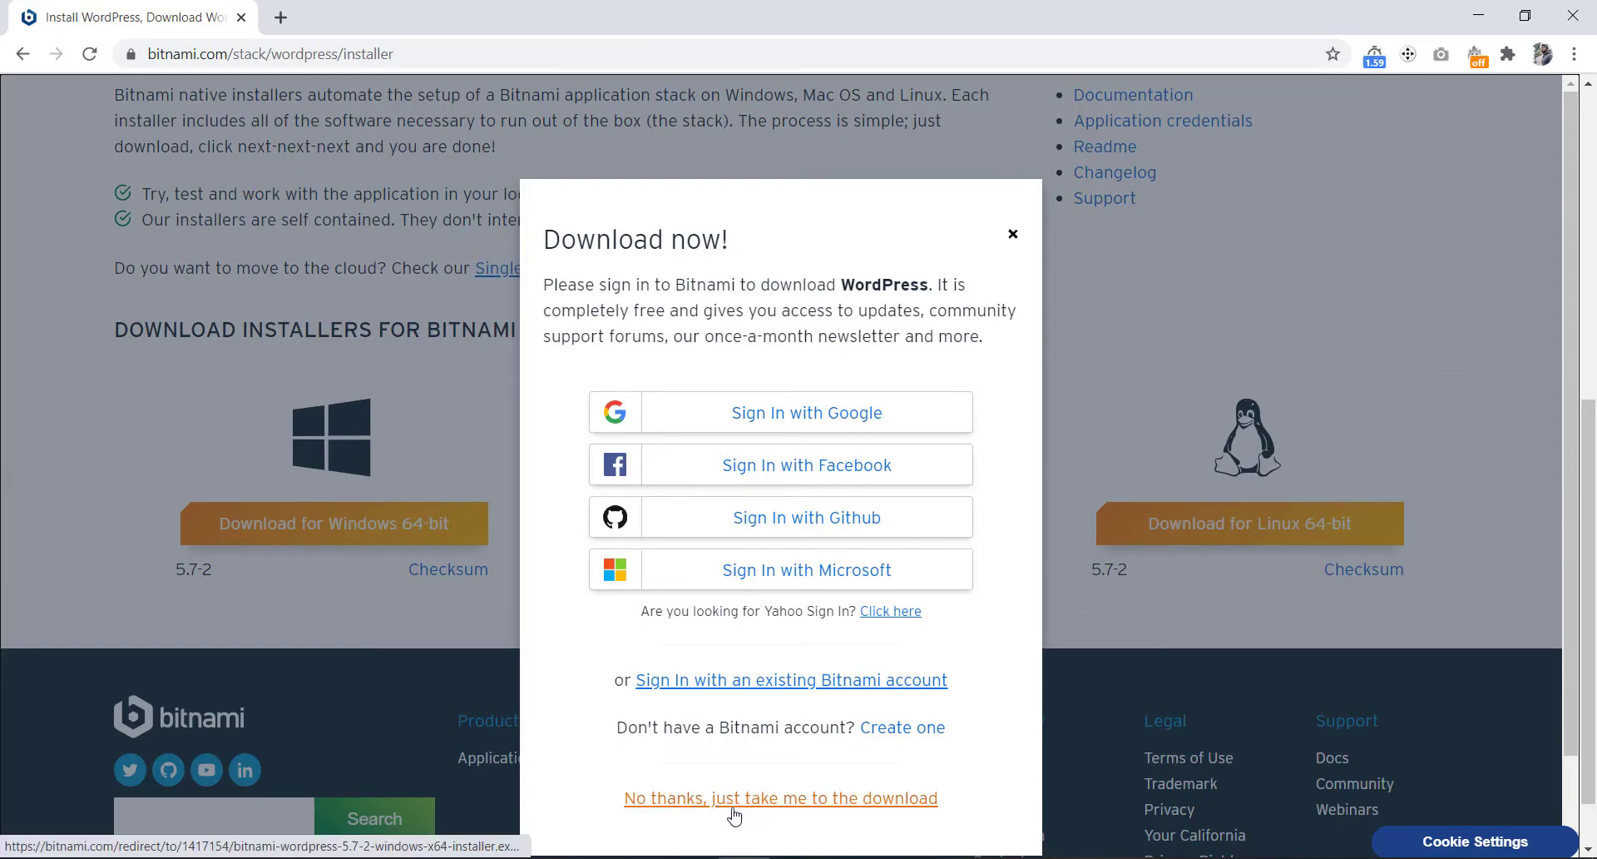
left_click(778, 812)
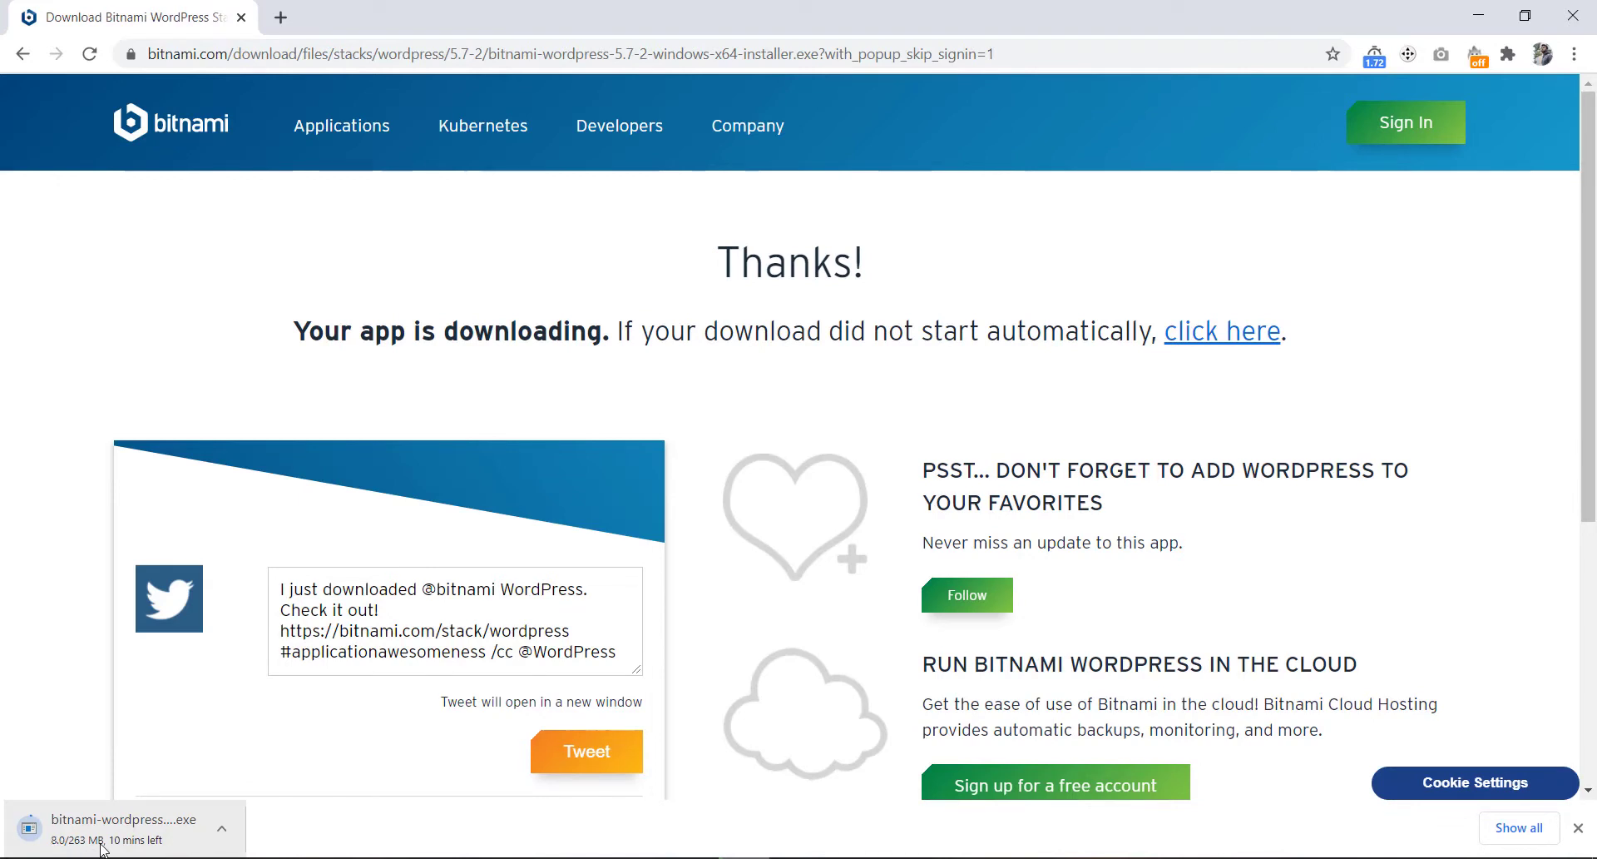
left_click(176, 834)
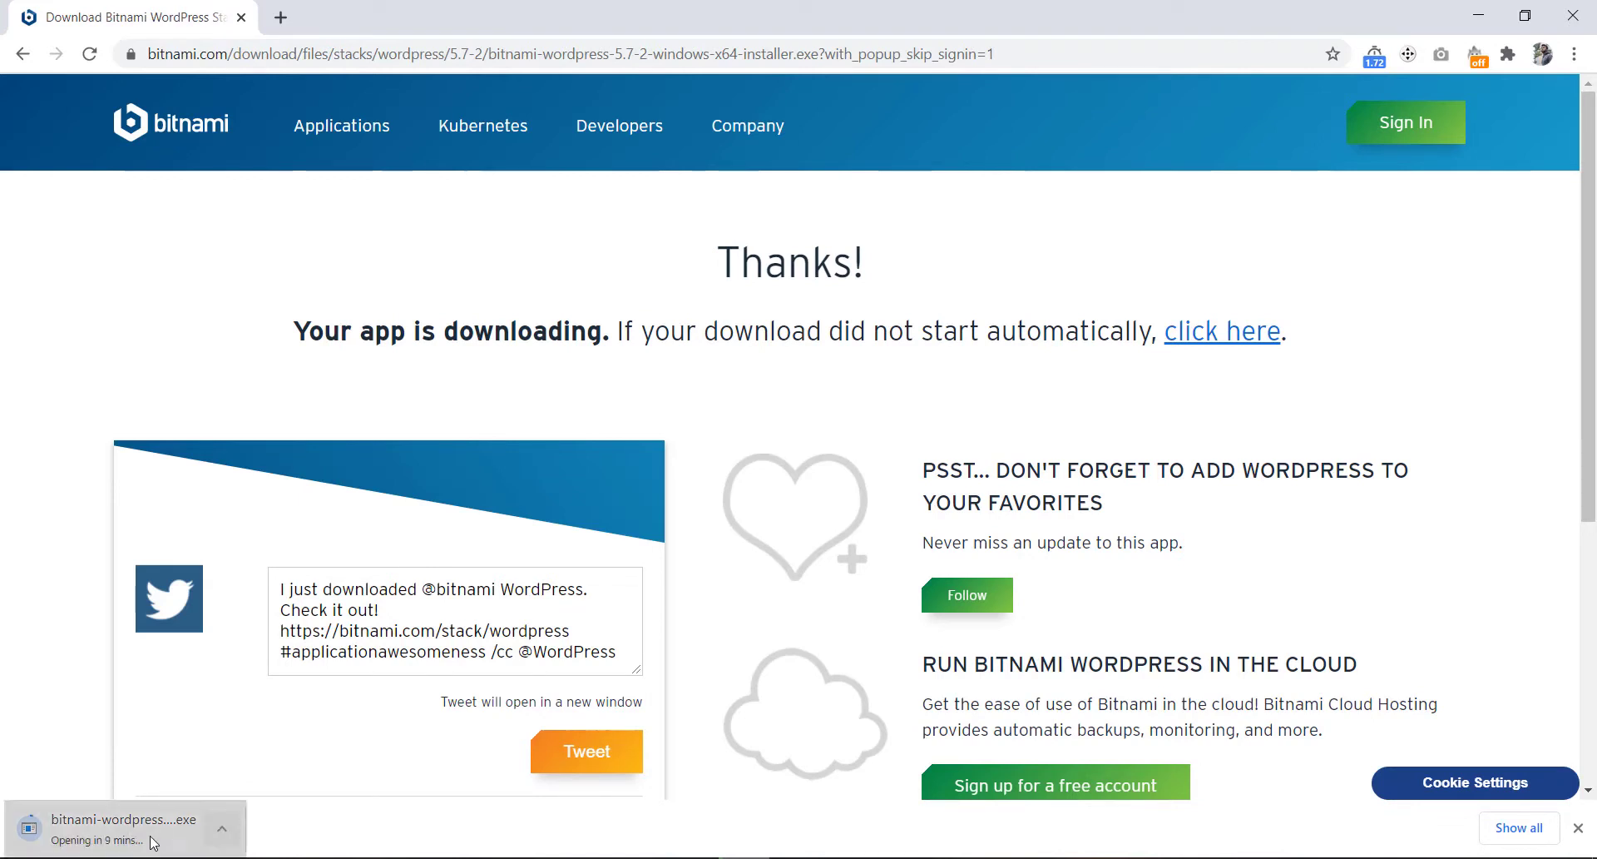
left_click(223, 834)
left_click(256, 800)
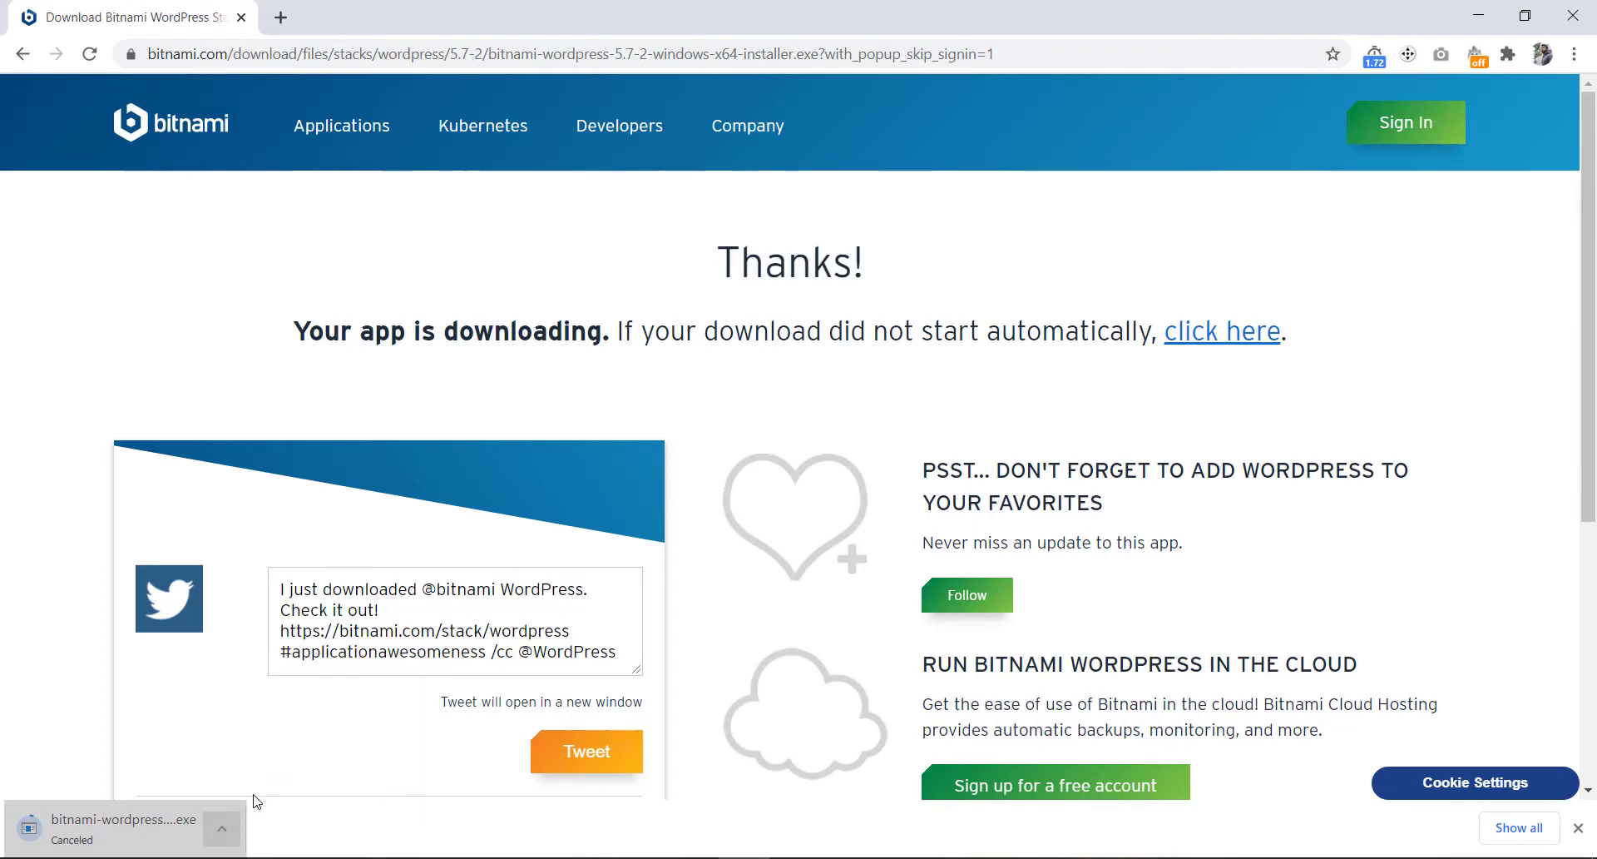
left_click(1580, 830)
- Launch the downloaded installer in English, allowing it past the antivirus warning
left_click(487, 858)
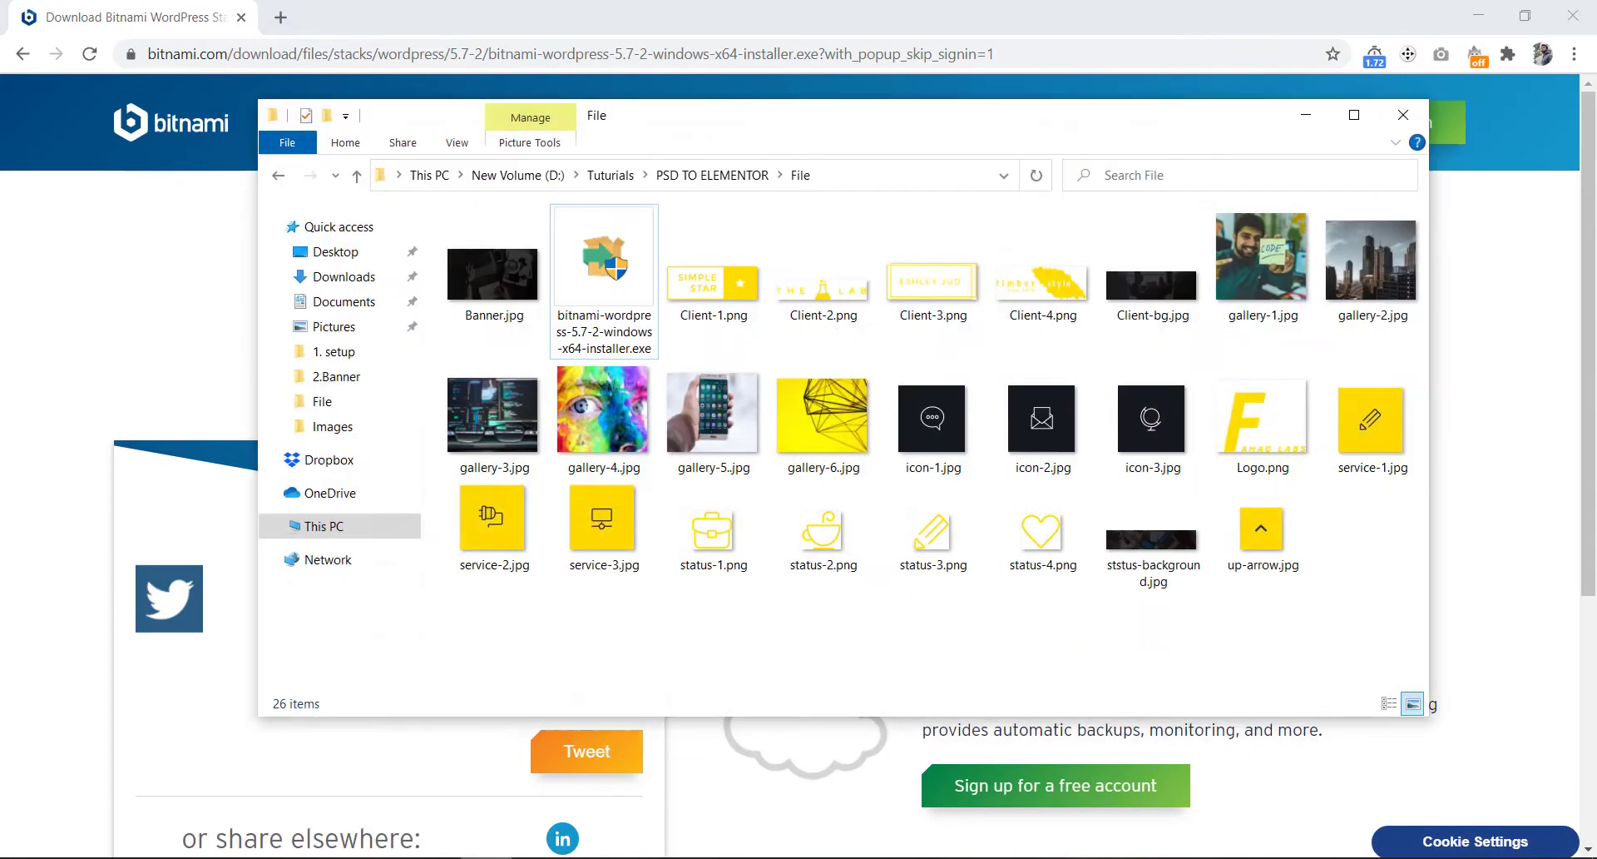
double_click(603, 274)
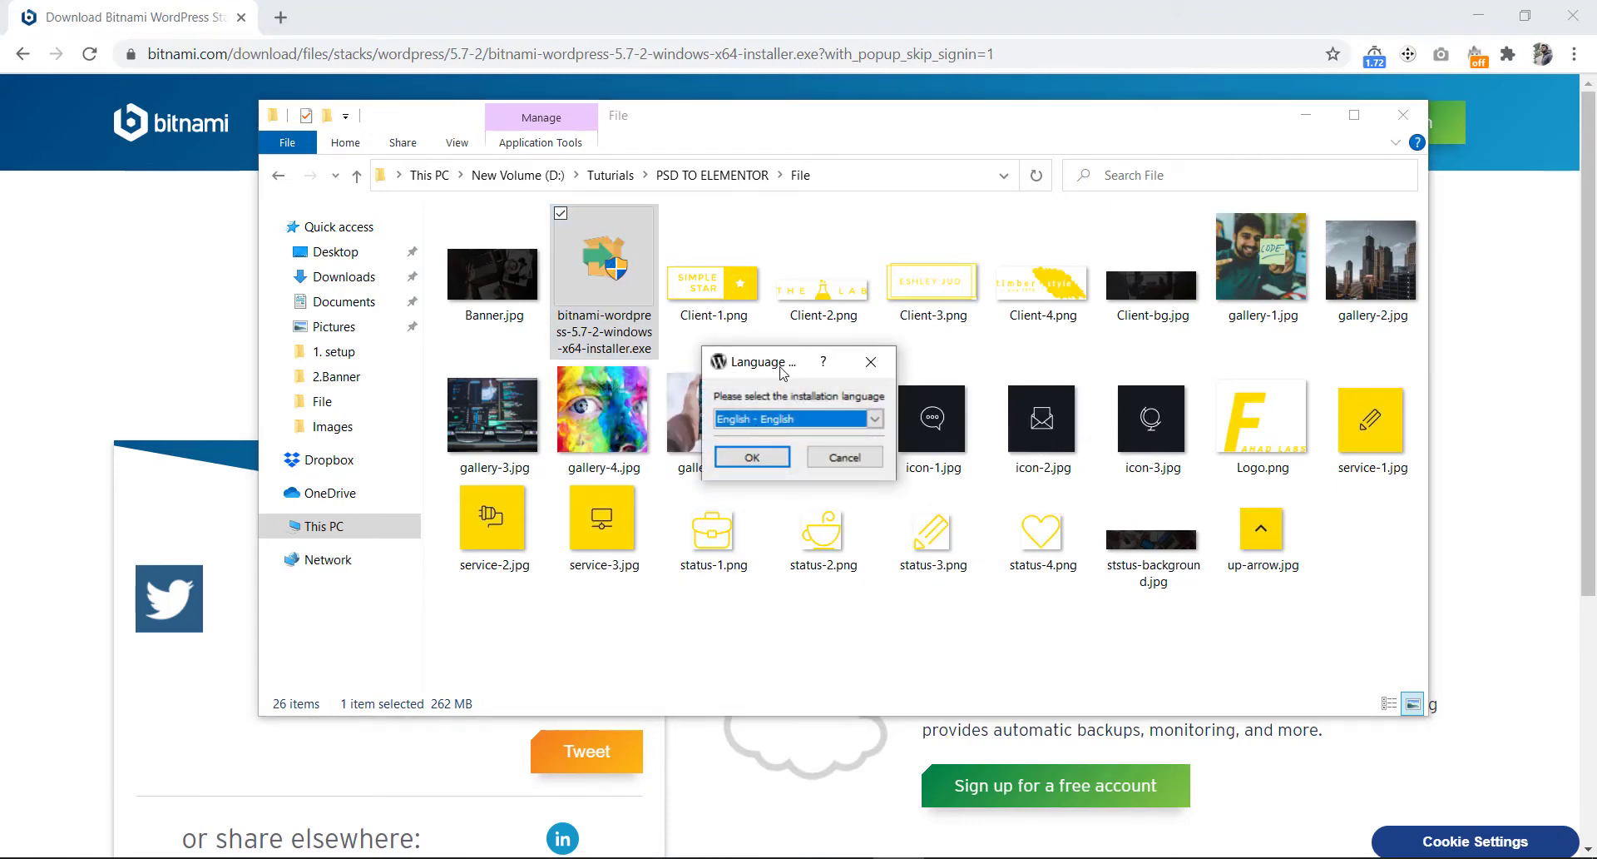
left_click(759, 459)
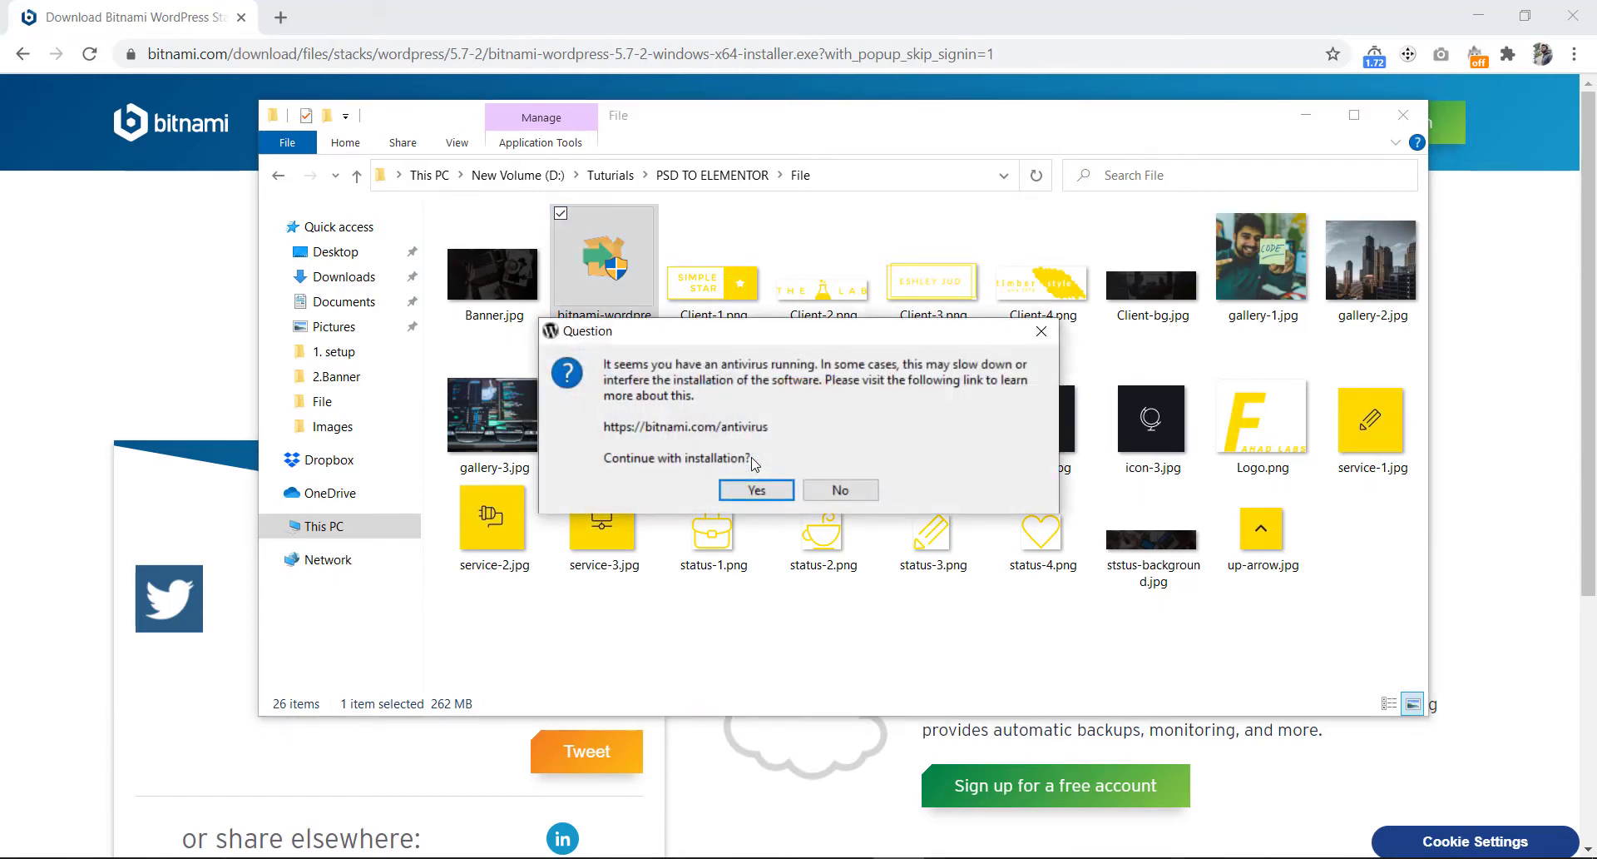
left_click(769, 494)
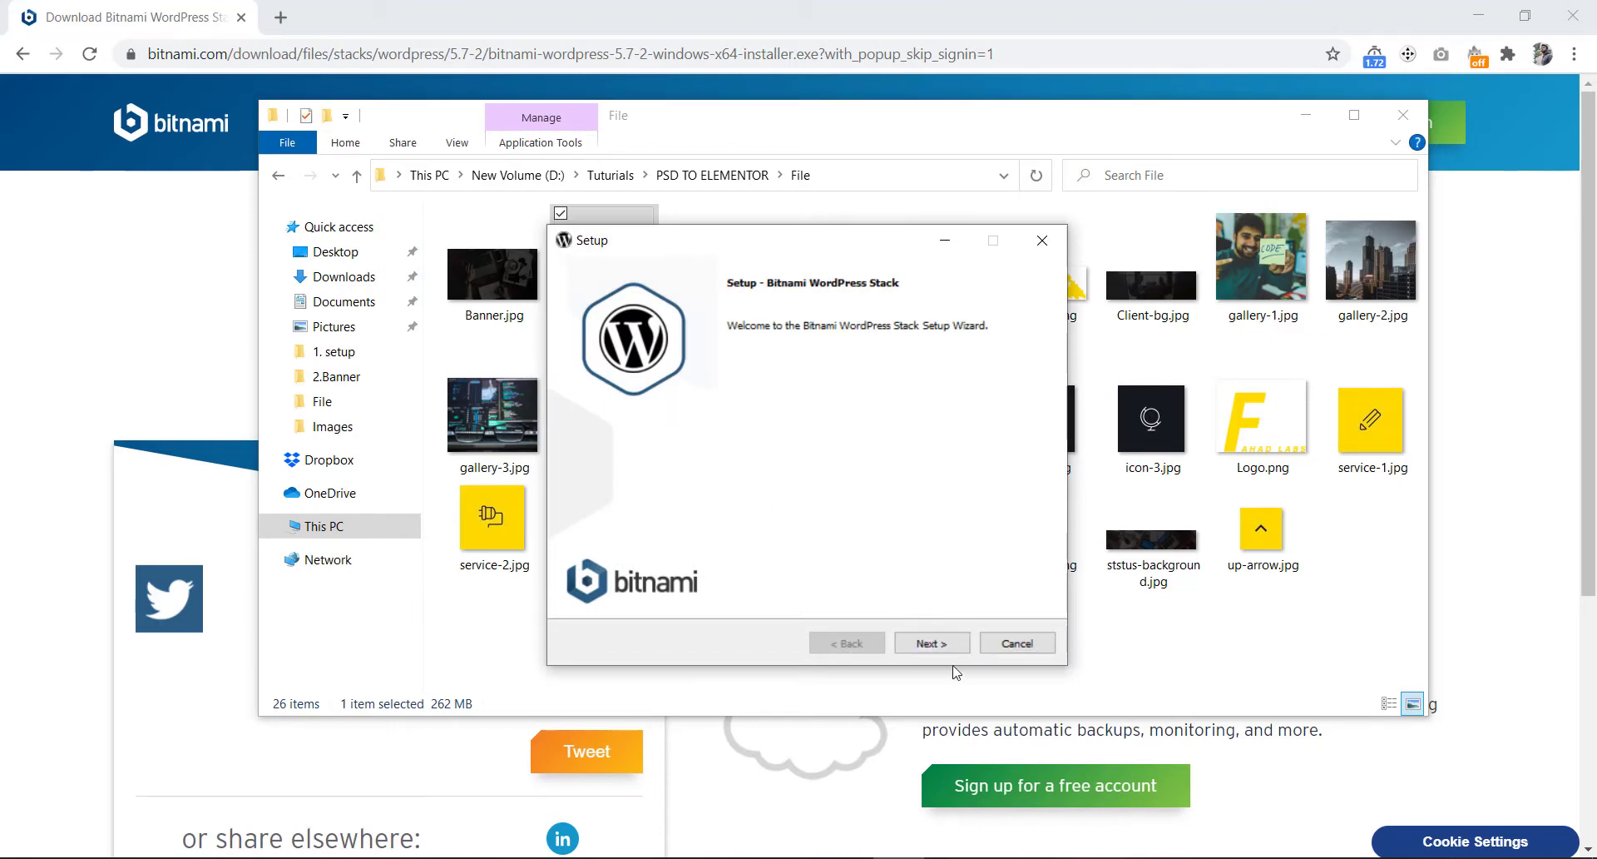
- Accept the default WordPress/PhpMyAdmin components and the C:\Bitnami\wordpress-5.7-2 install folder
left_click(929, 643)
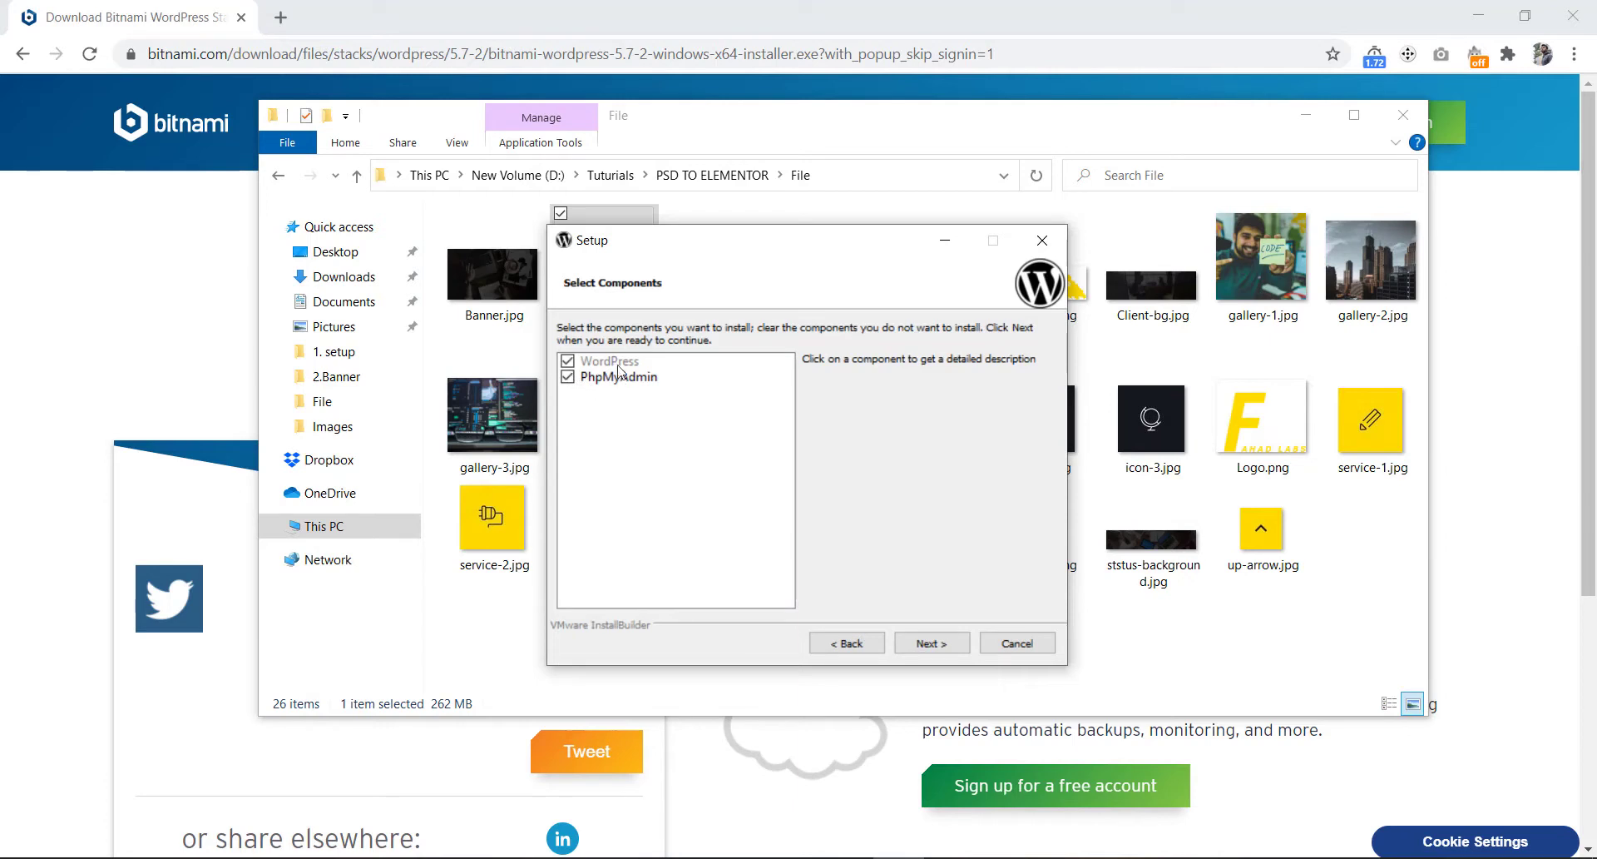
left_click(926, 644)
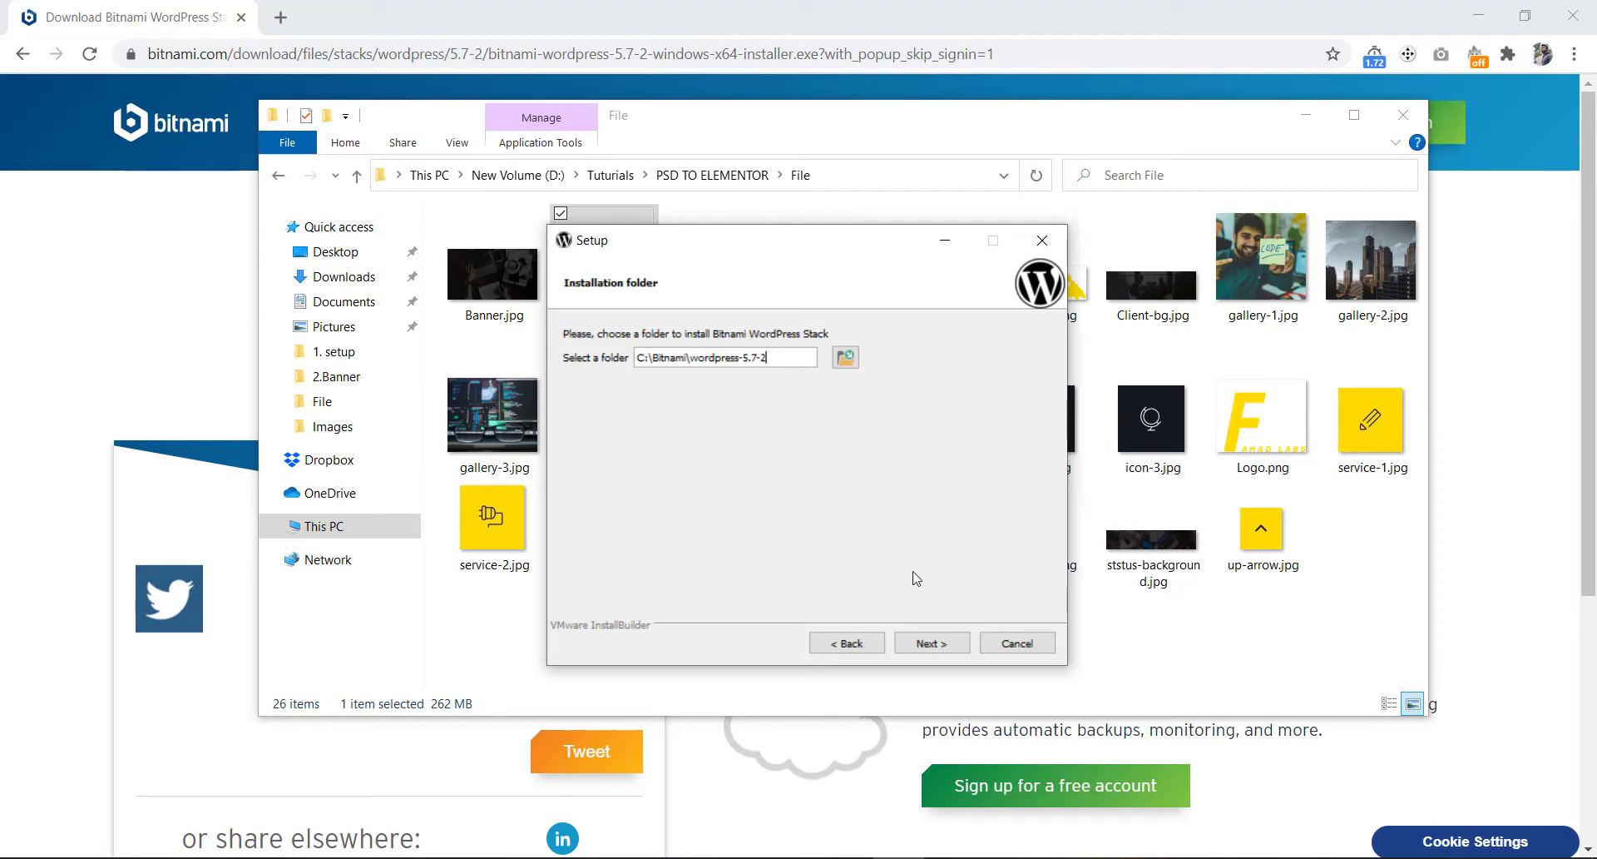
left_click(932, 644)
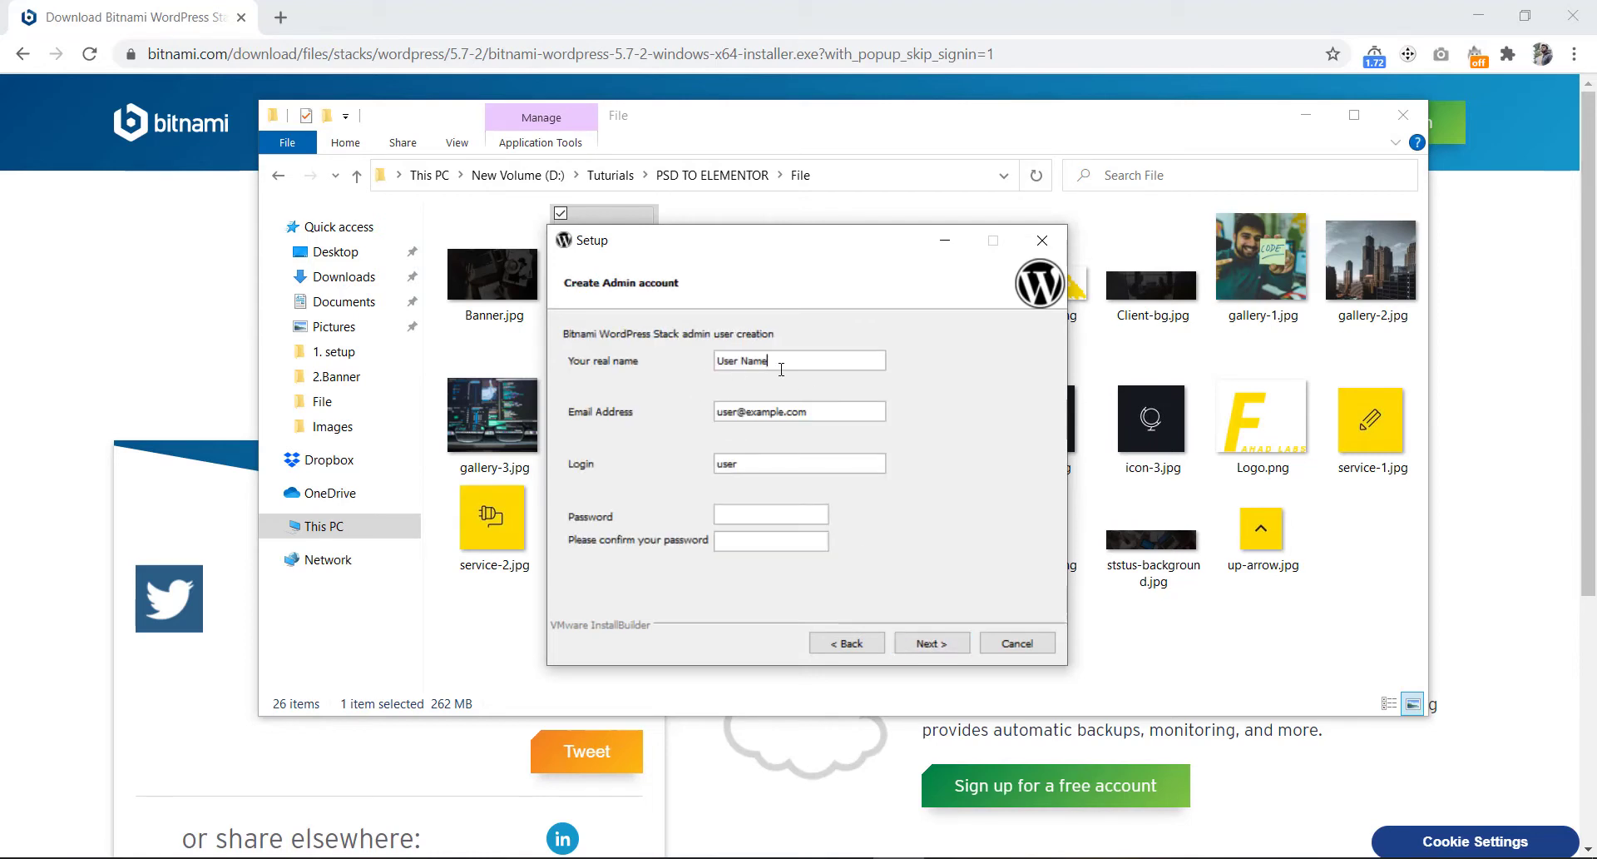
- Replace the placeholder real name and e-mail with the admin's own name and e-mail address
left_click_drag(781, 370, 717, 367)
type("Fahad Ahmed")
left_click_drag(821, 414, 703, 418)
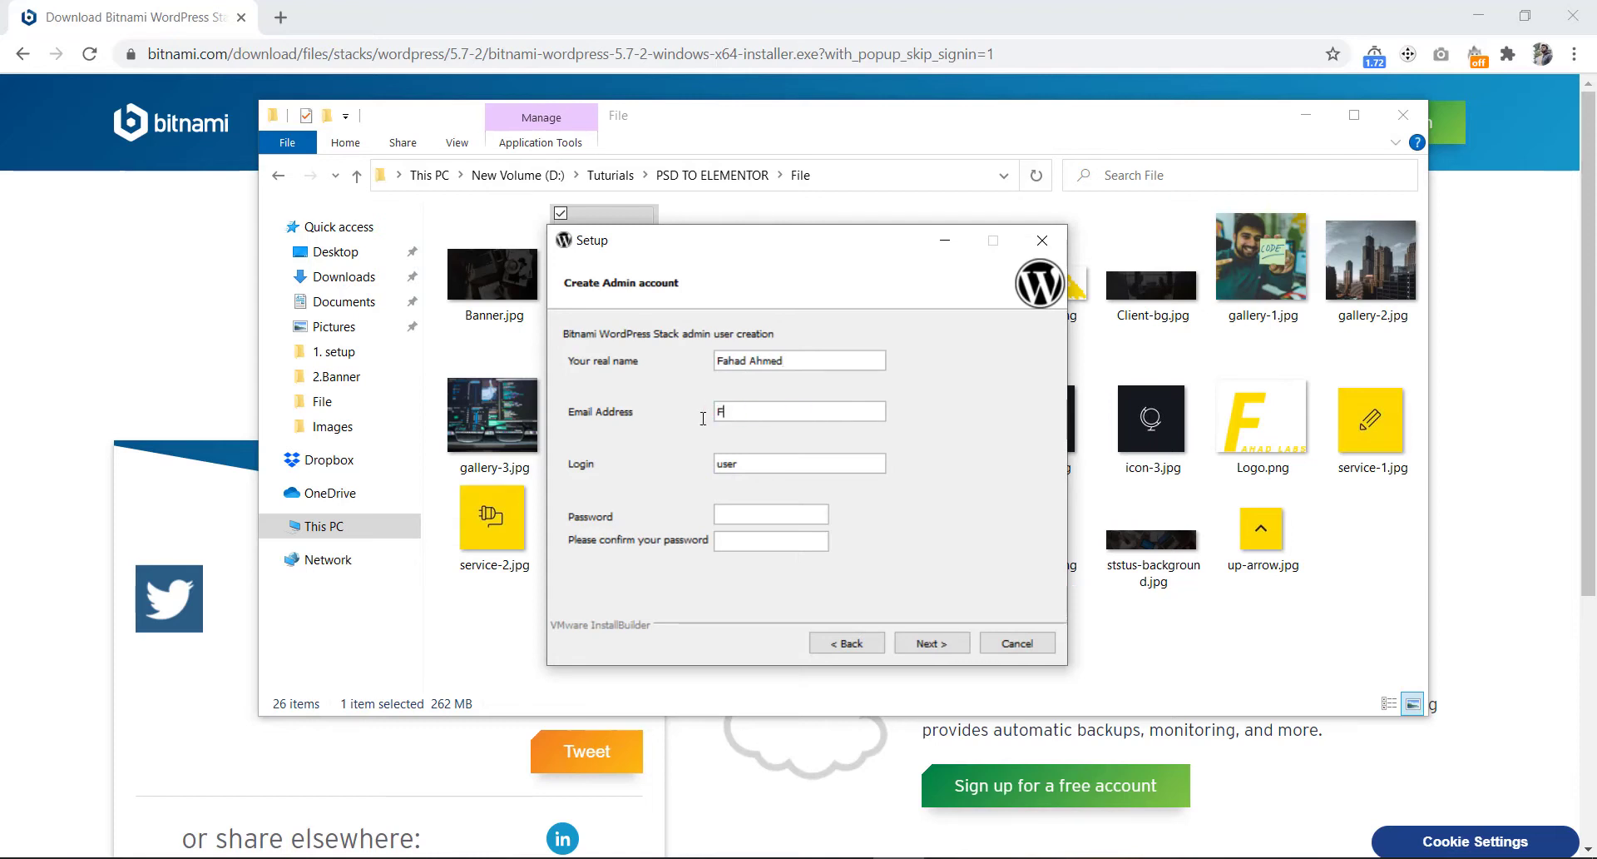
- Set the login name to 'admin', enter and confirm the account password, and continue
key("Tab")
key("BackSpace")
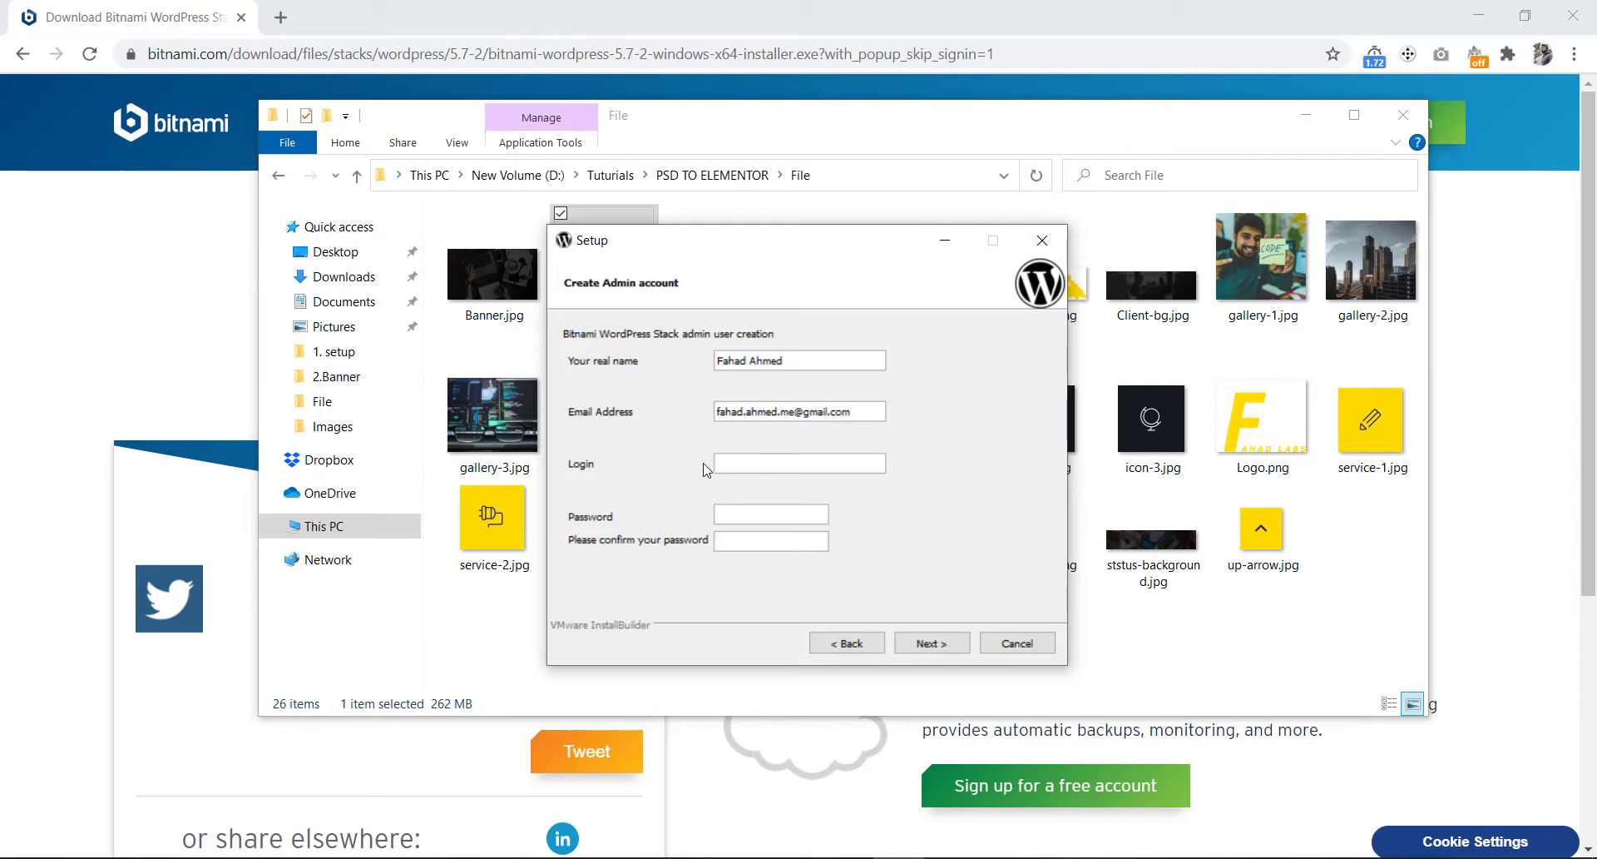
key("Tab")
key("Tab")
left_click(745, 459)
type("admin")
left_click(736, 511)
left_click(931, 643)
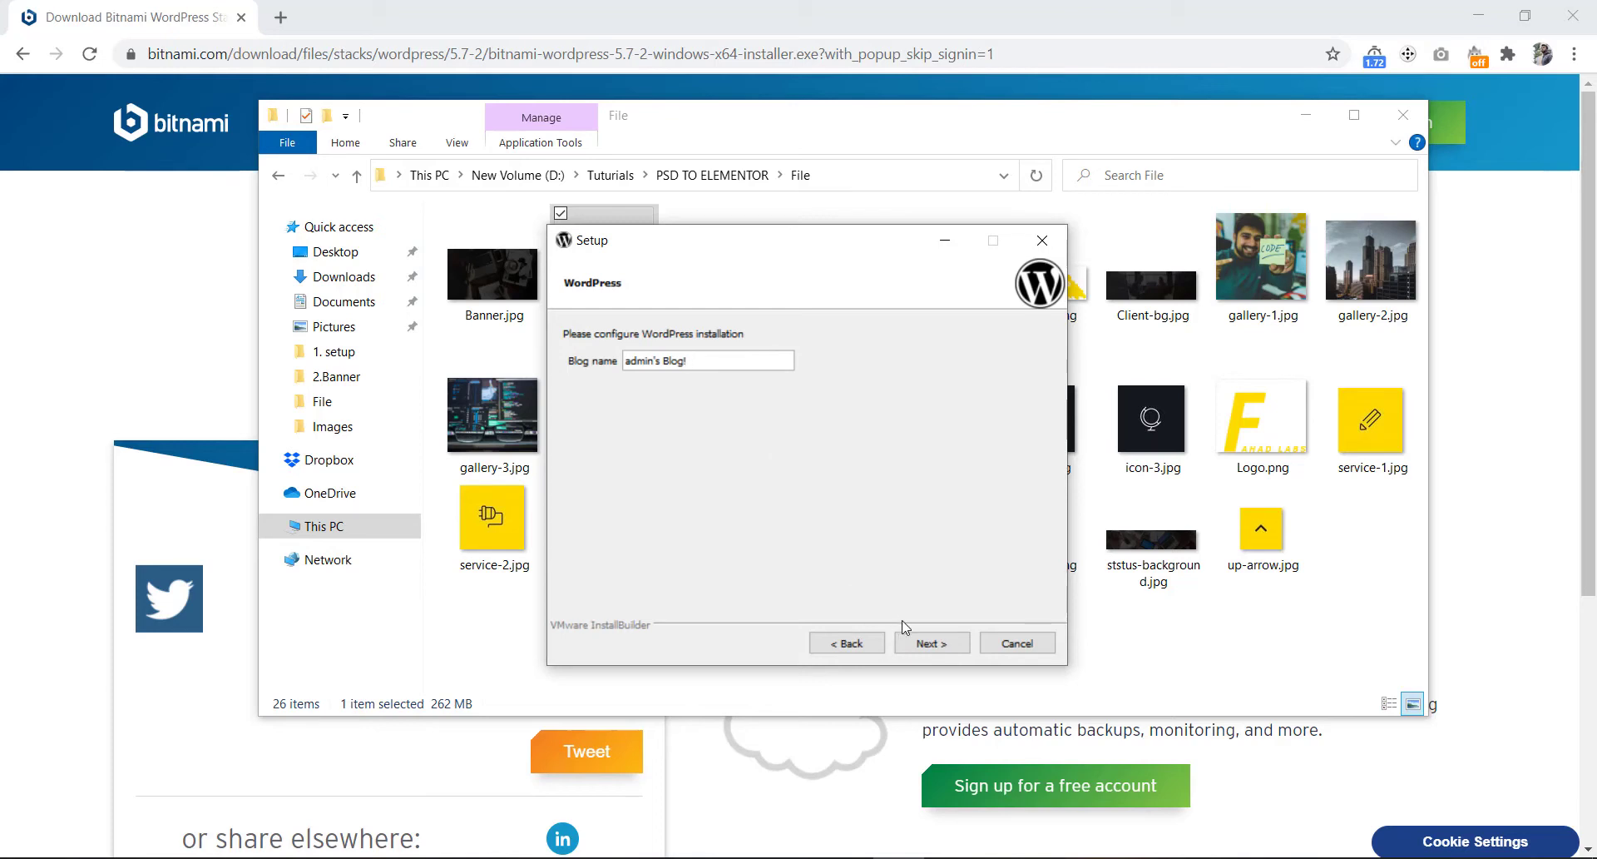
- Keep the default blog name, skip e-mail and cloud offers, close Firefox and start installing
left_click(928, 645)
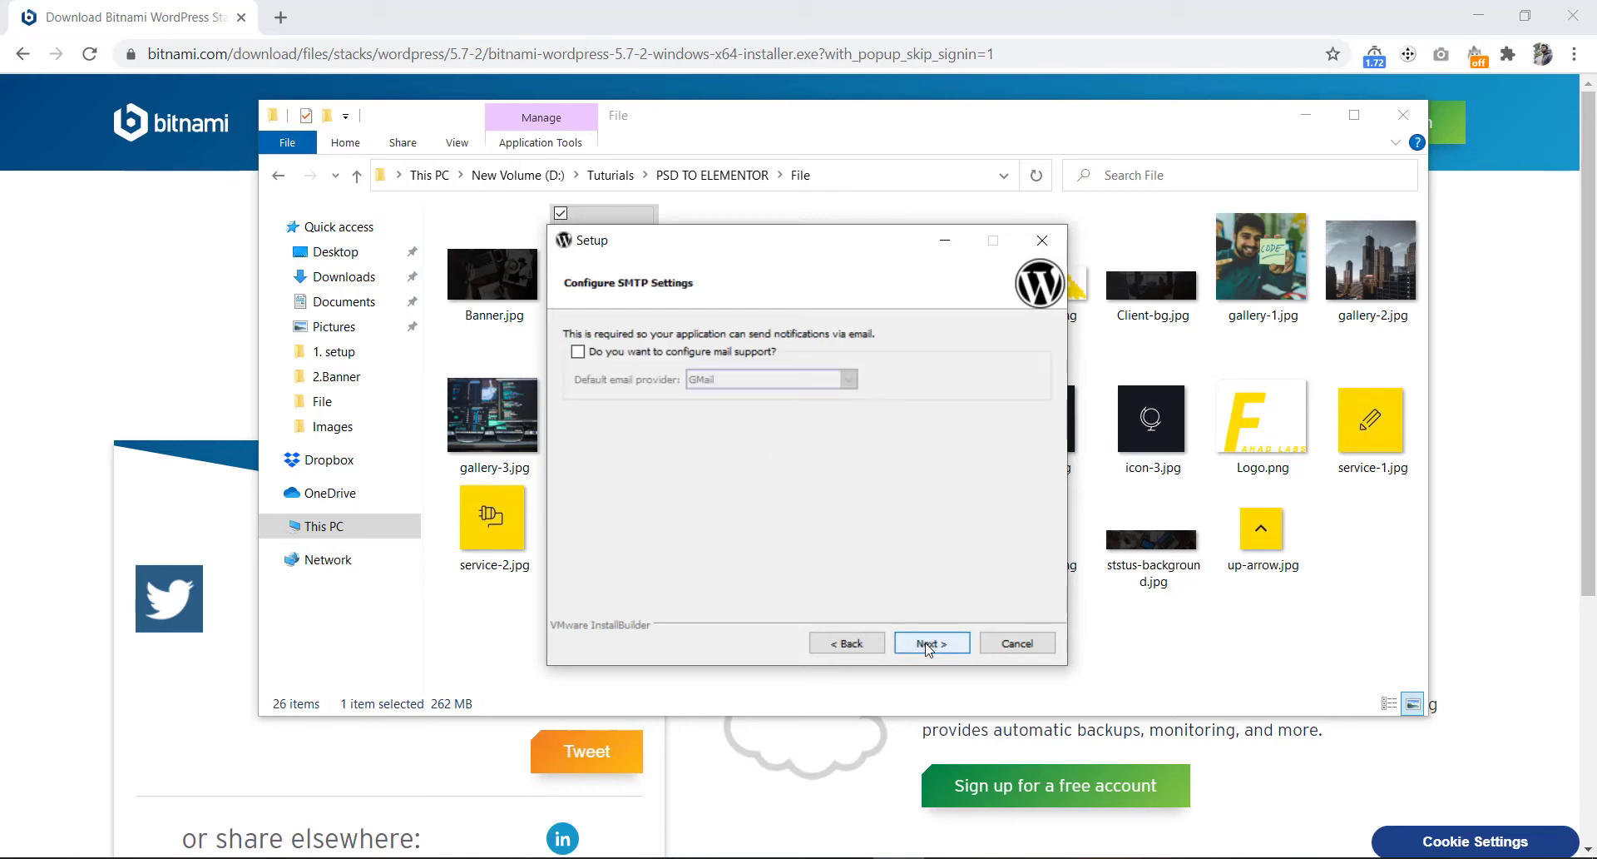
left_click(927, 646)
left_click(927, 645)
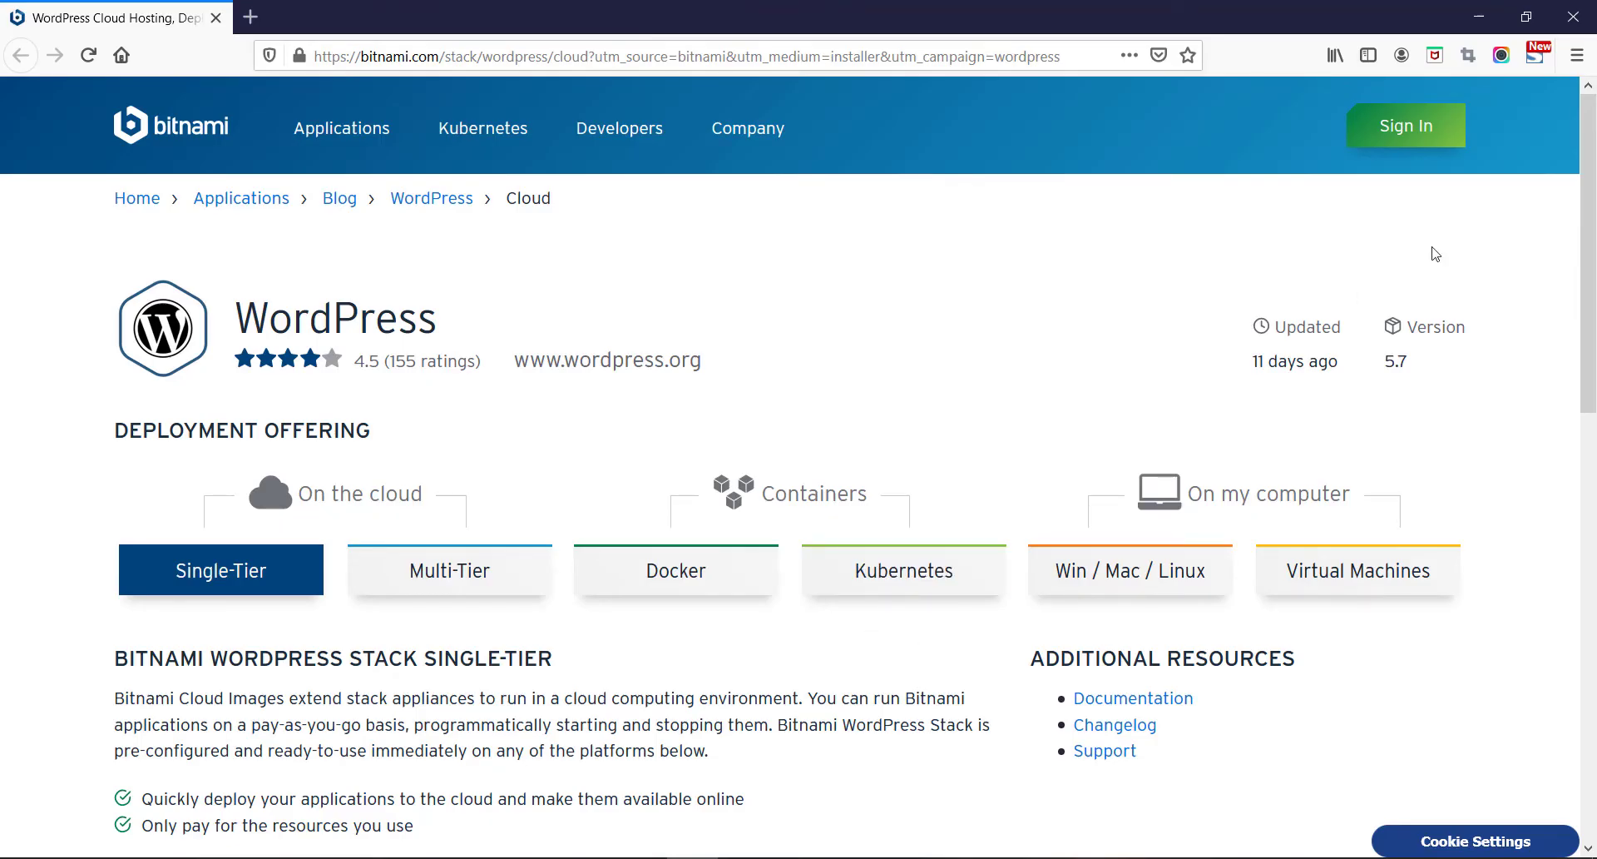
left_click(1585, 12)
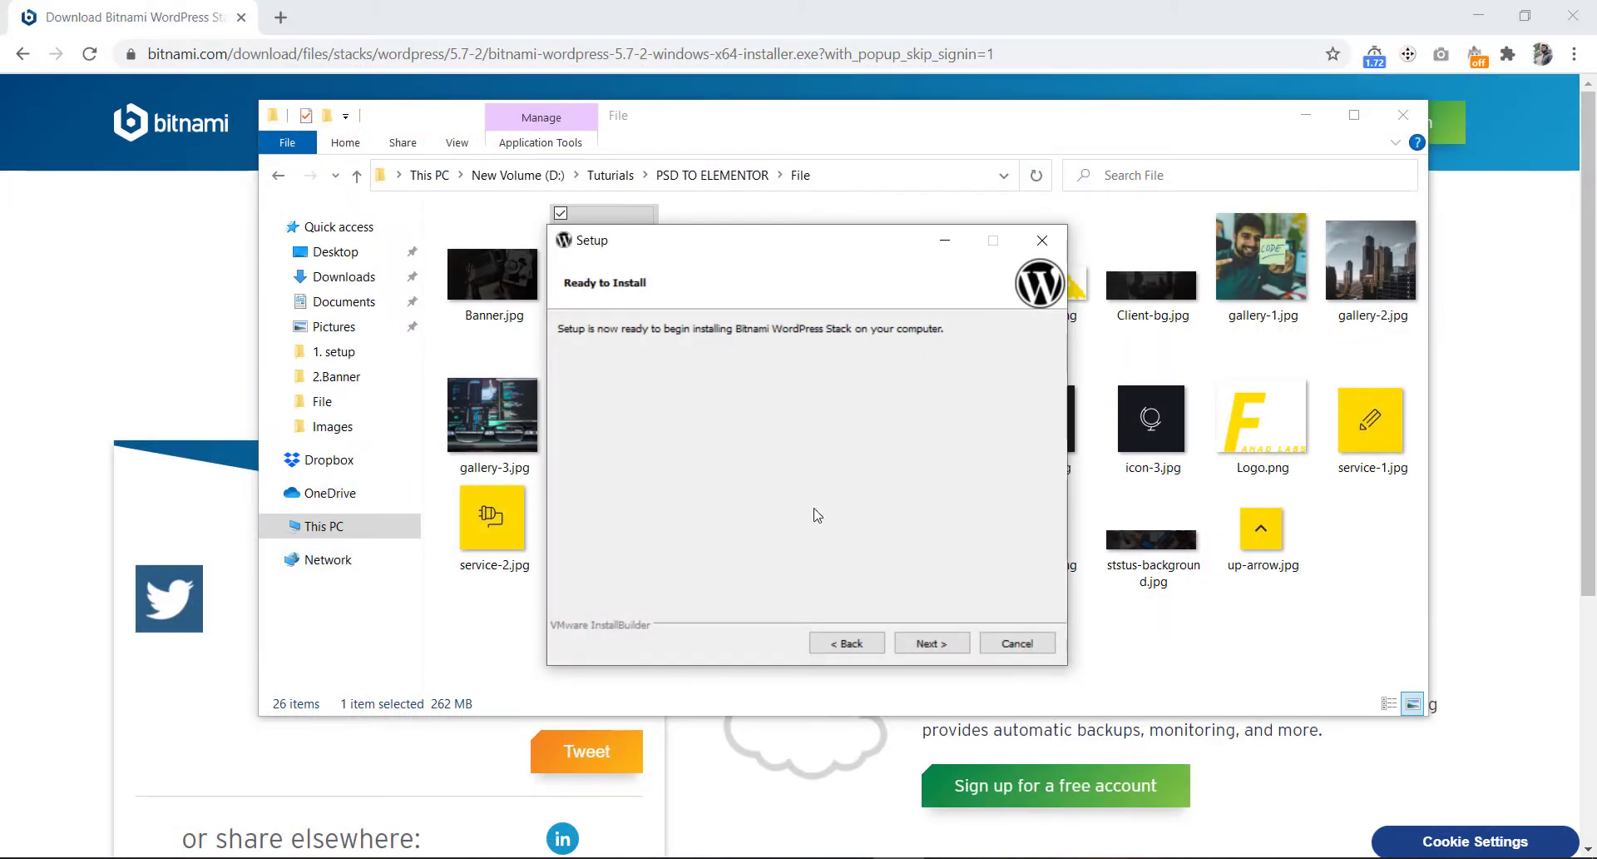
left_click(929, 642)
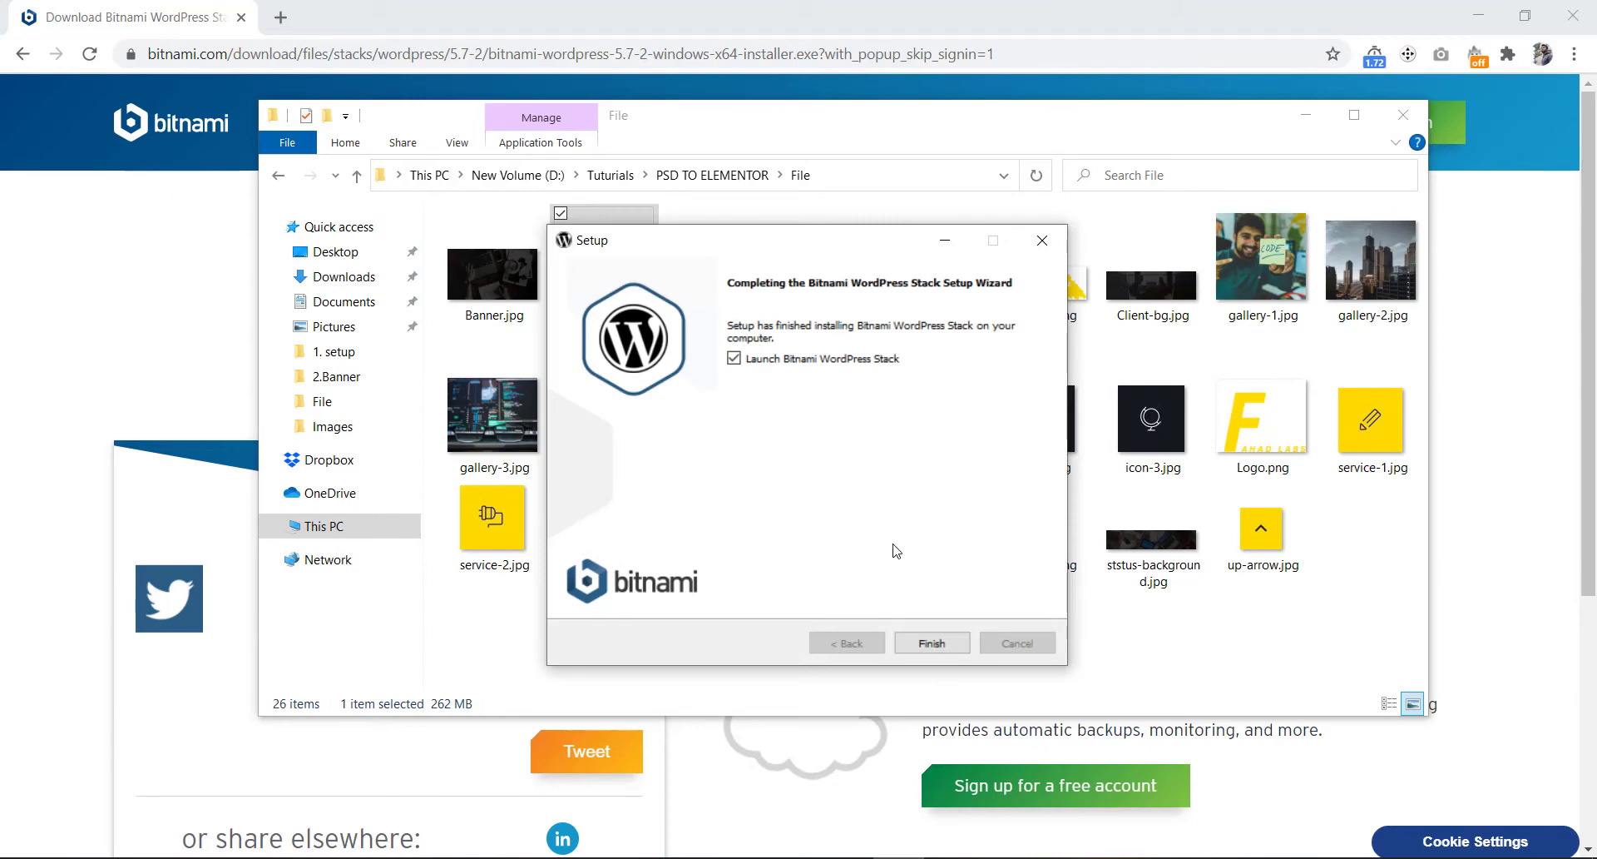
- Finish setup to launch the stack, then follow 'Access WordPress' on the 127.0.0.1 welcome page
left_click(931, 645)
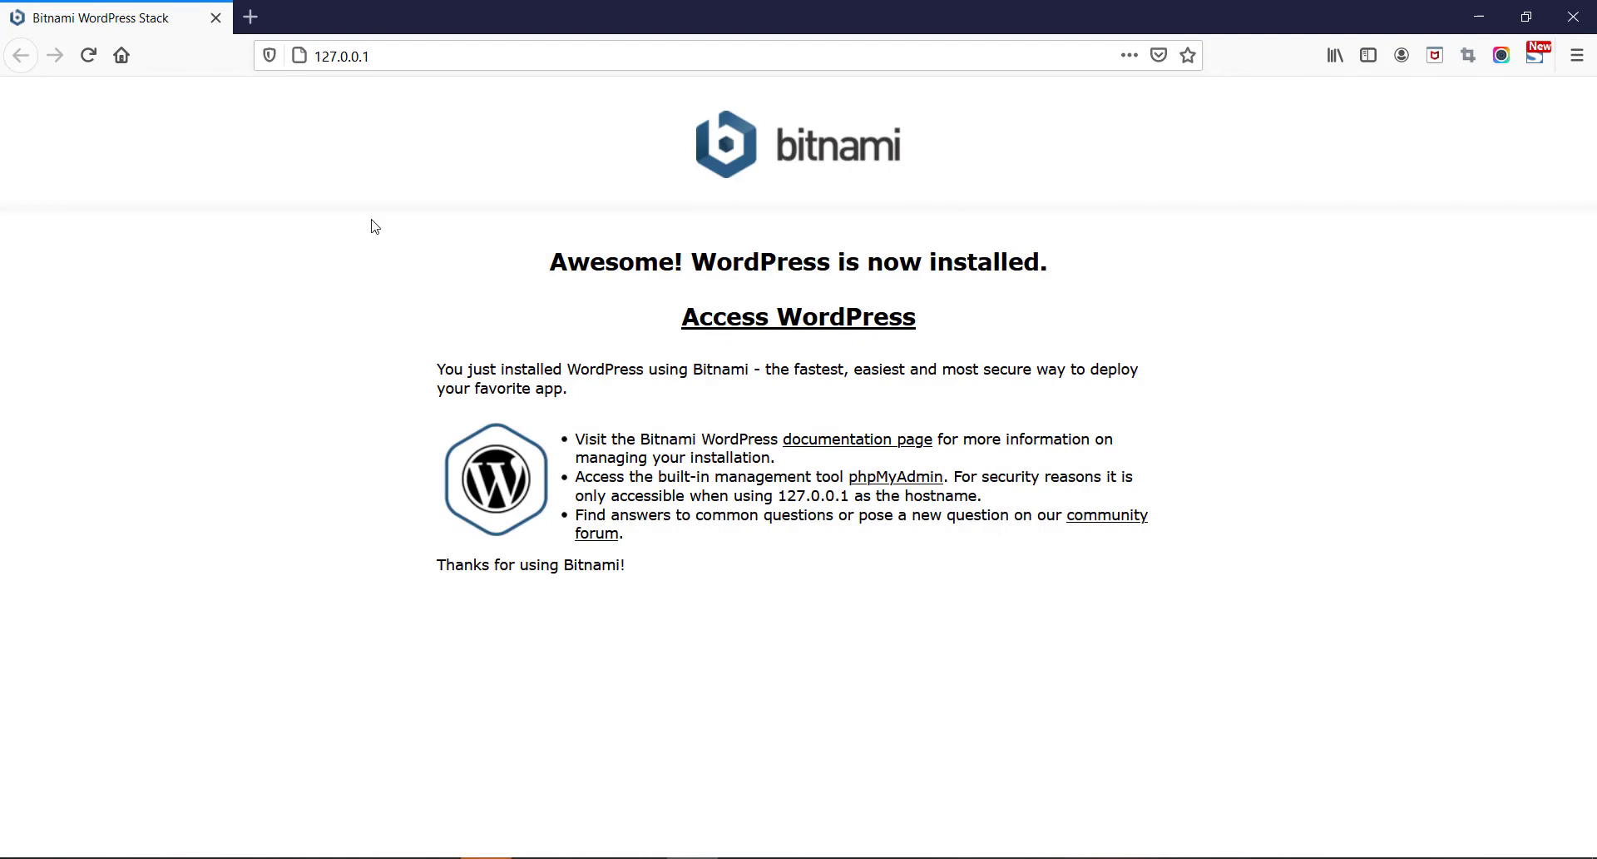
left_click(381, 55)
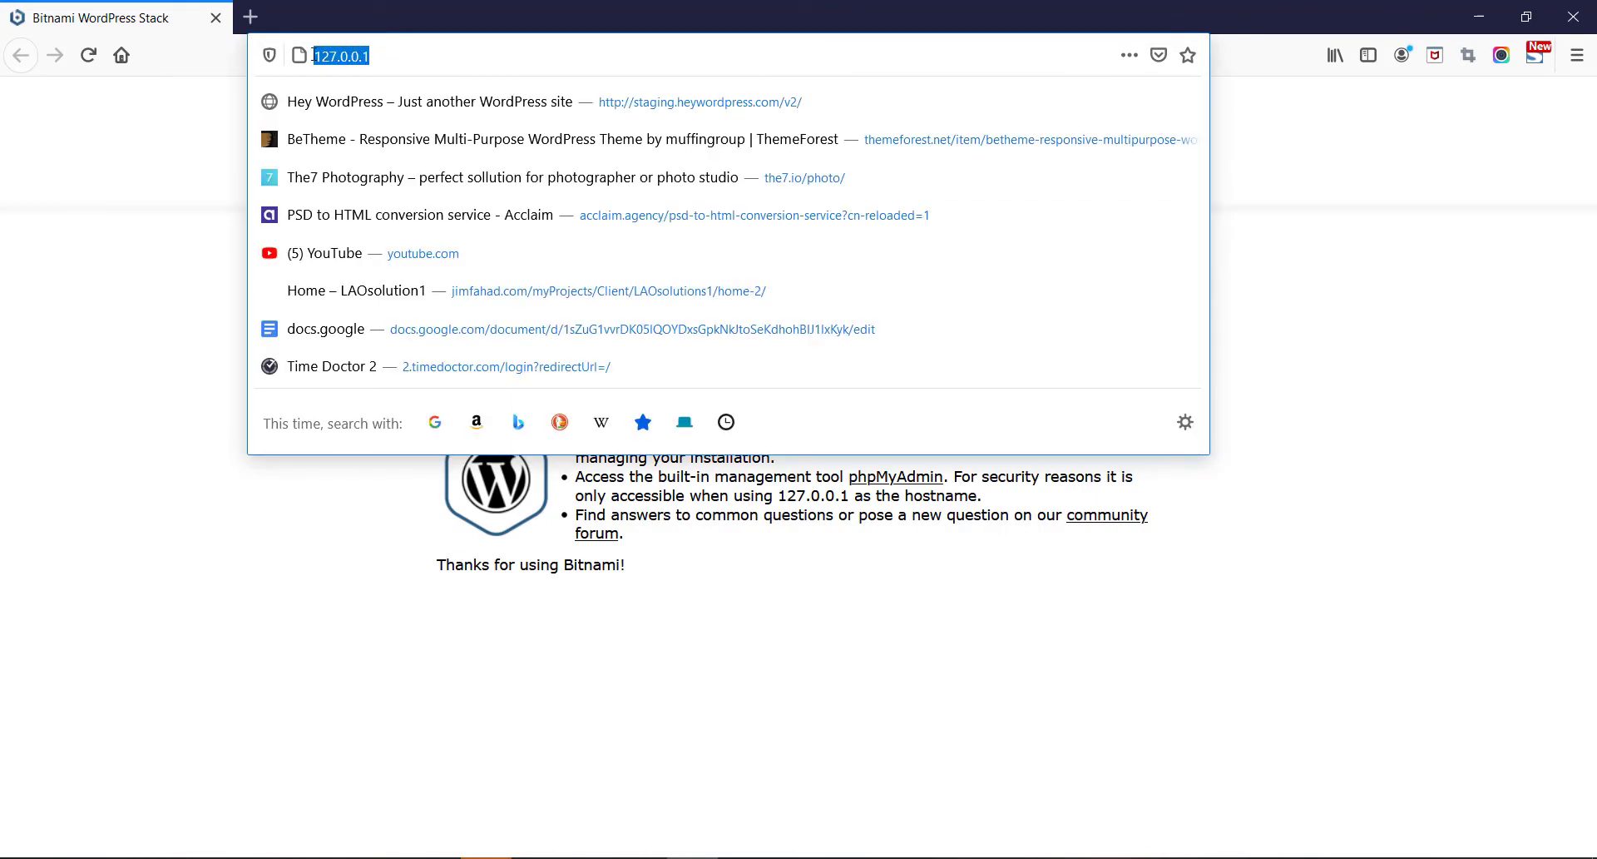
key("Escape")
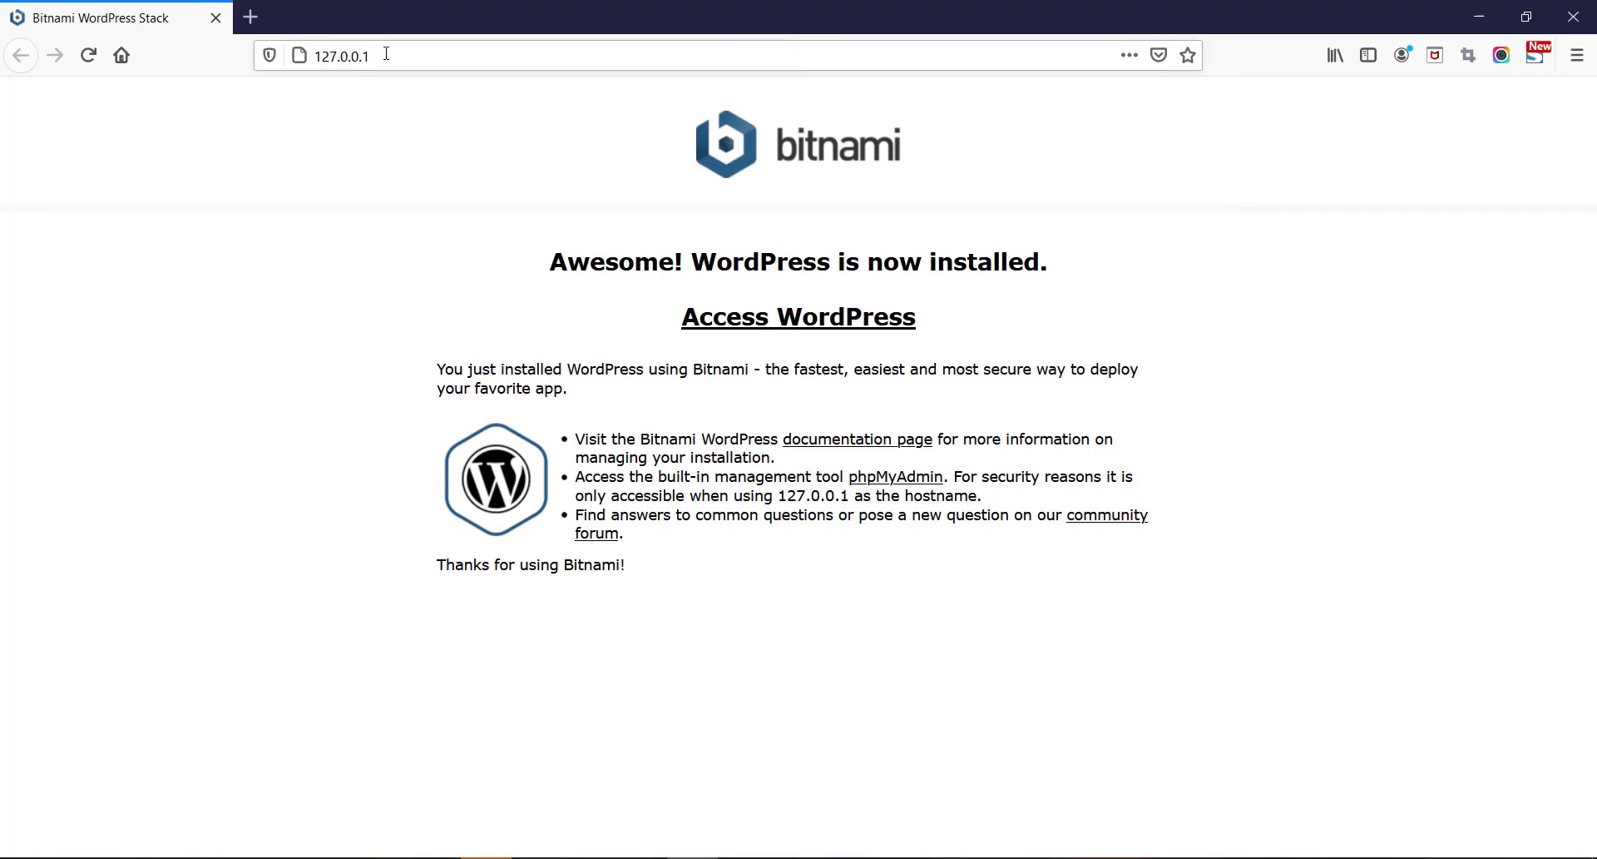
left_click(374, 55)
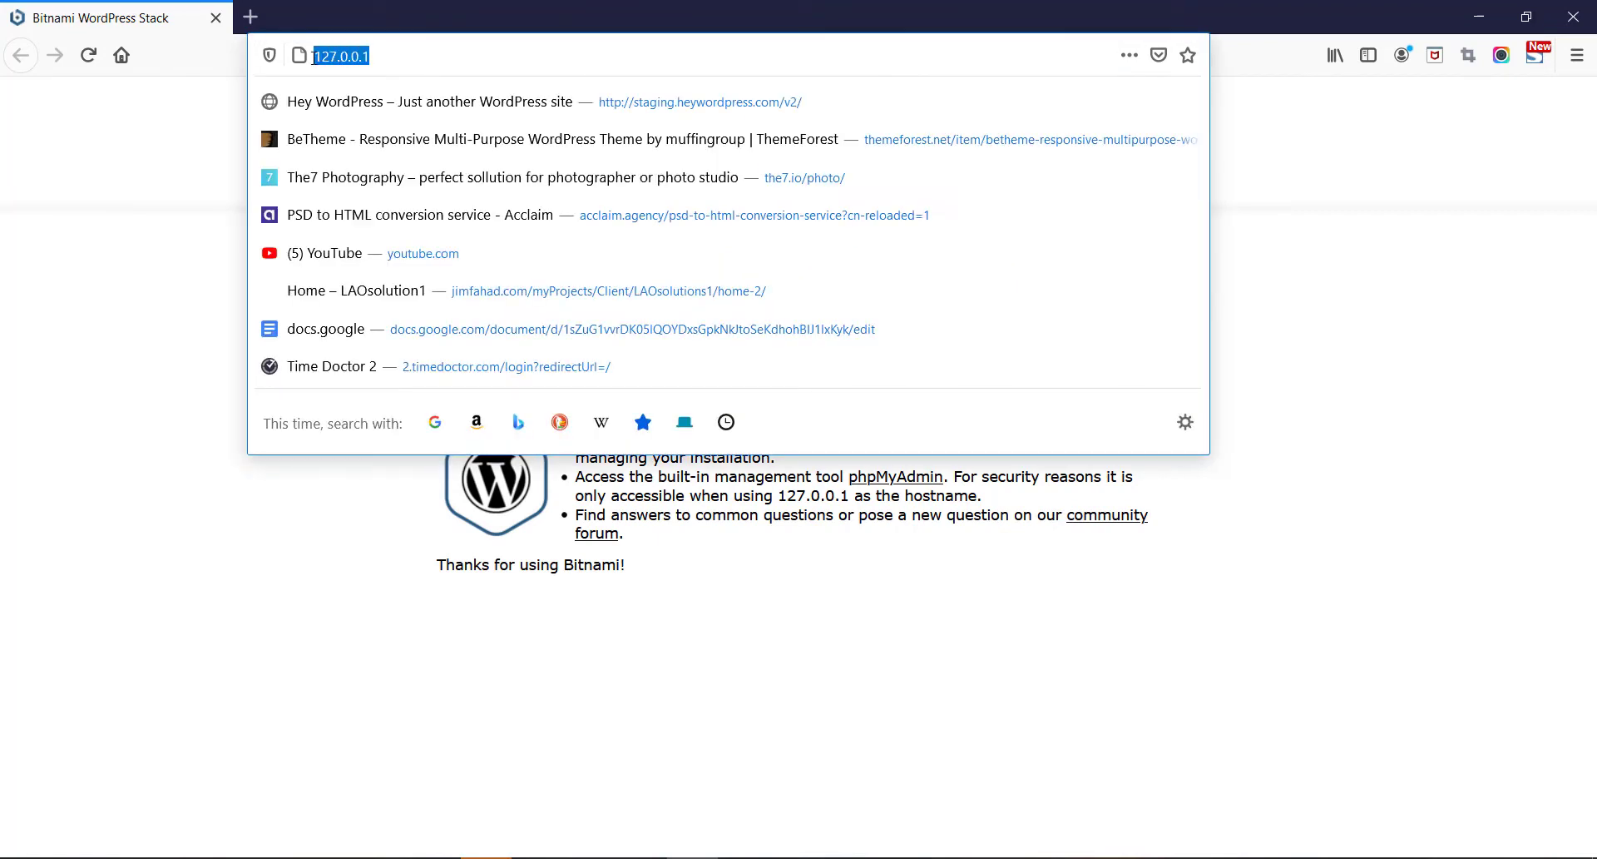
left_click(210, 163)
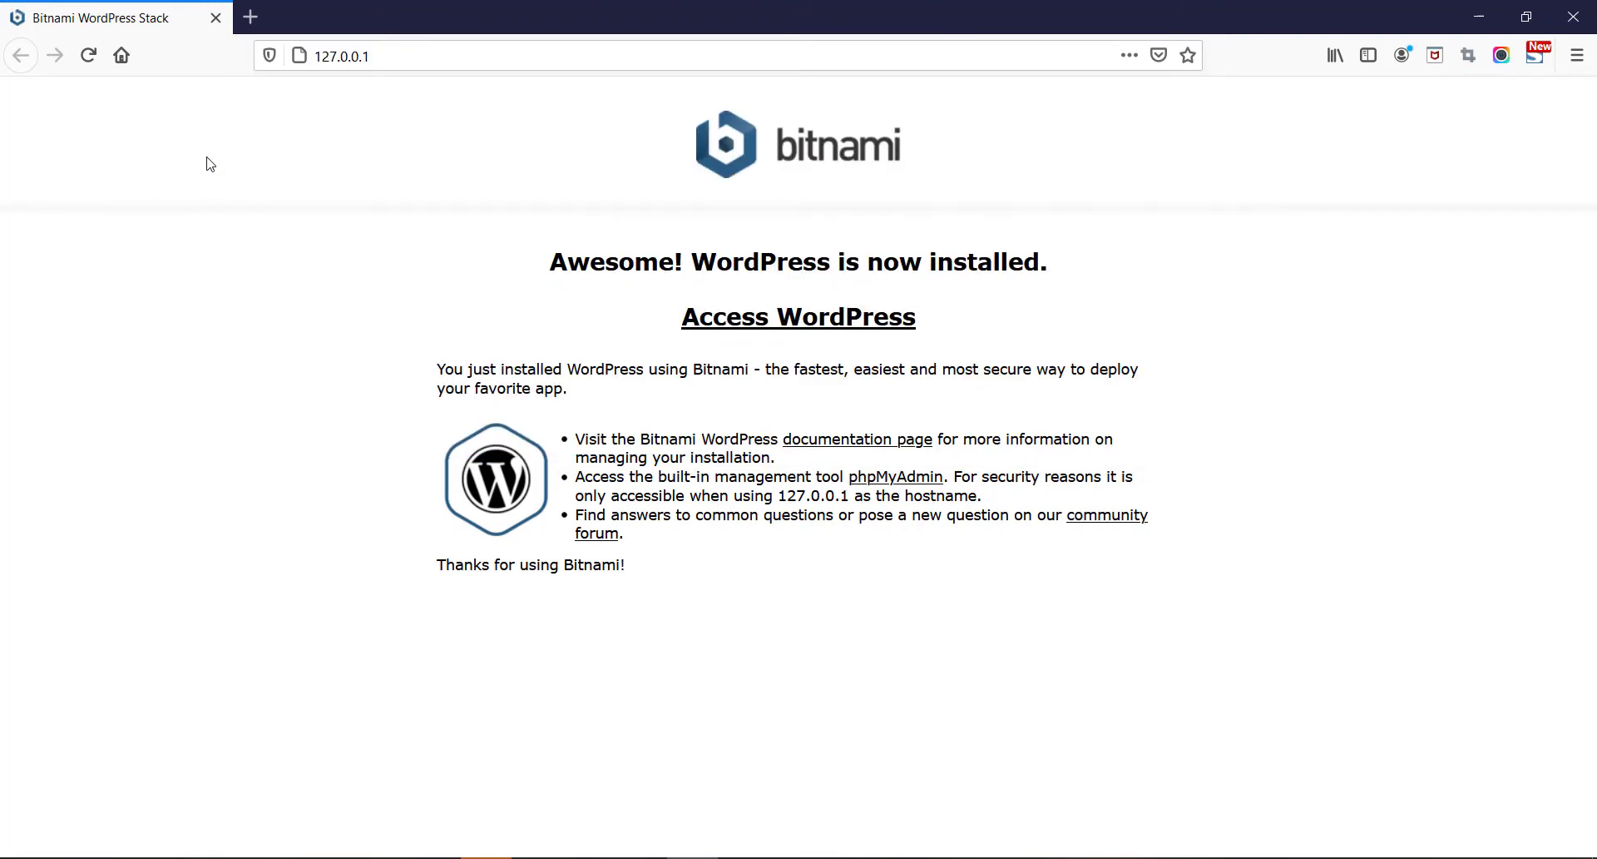
left_click(751, 325)
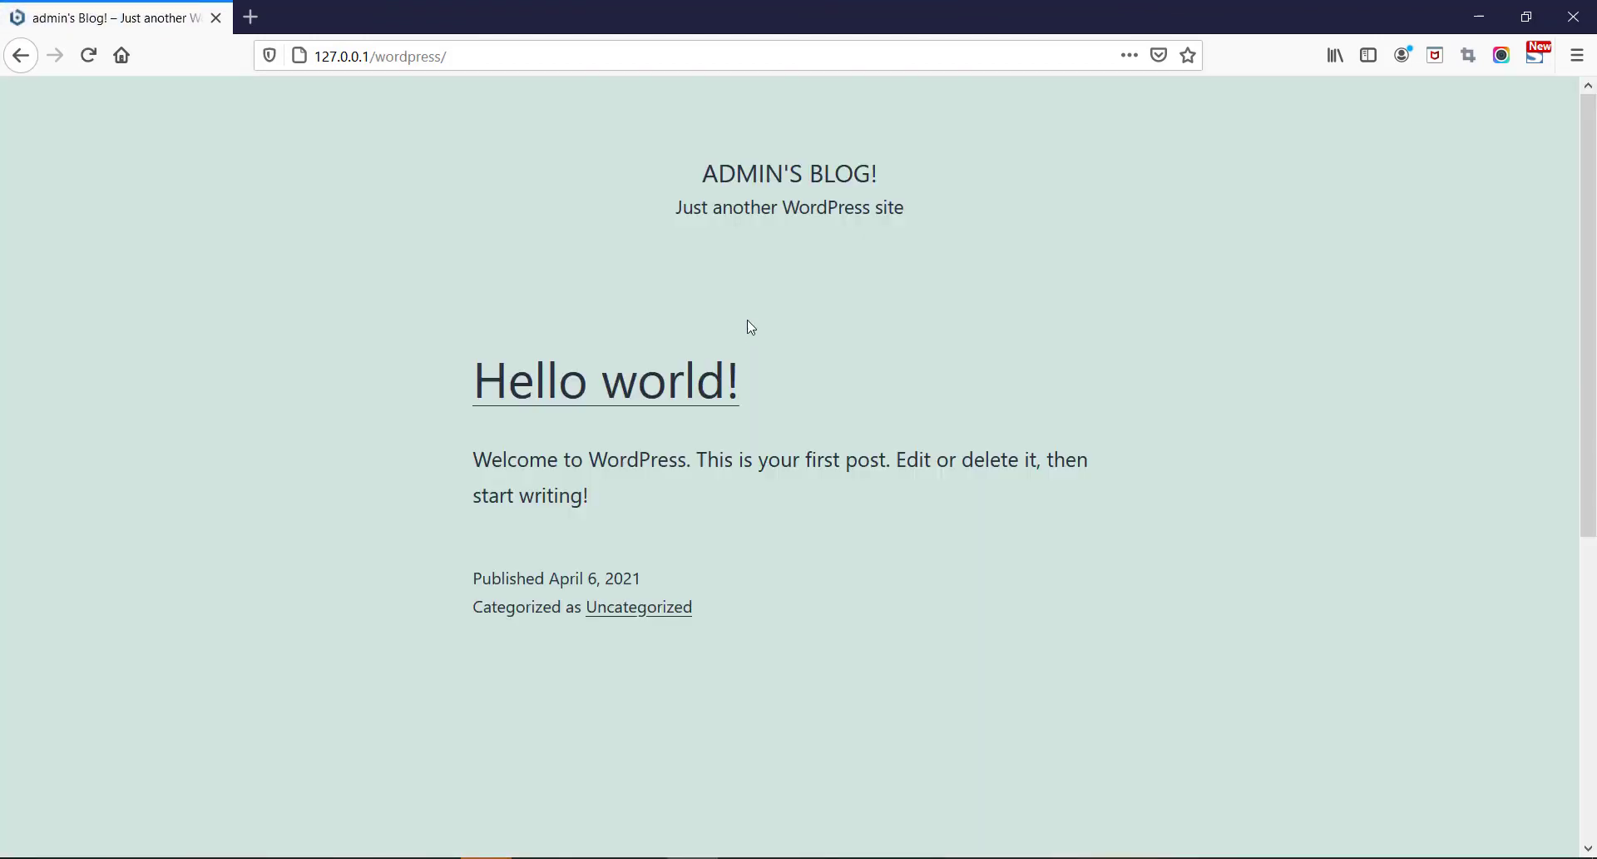
- Append 'wp-admin' to 127.0.0.1/wordpress/ in the address bar to load the login page
left_click_drag(747, 321, 741, 406)
left_click(465, 57)
left_click(460, 54)
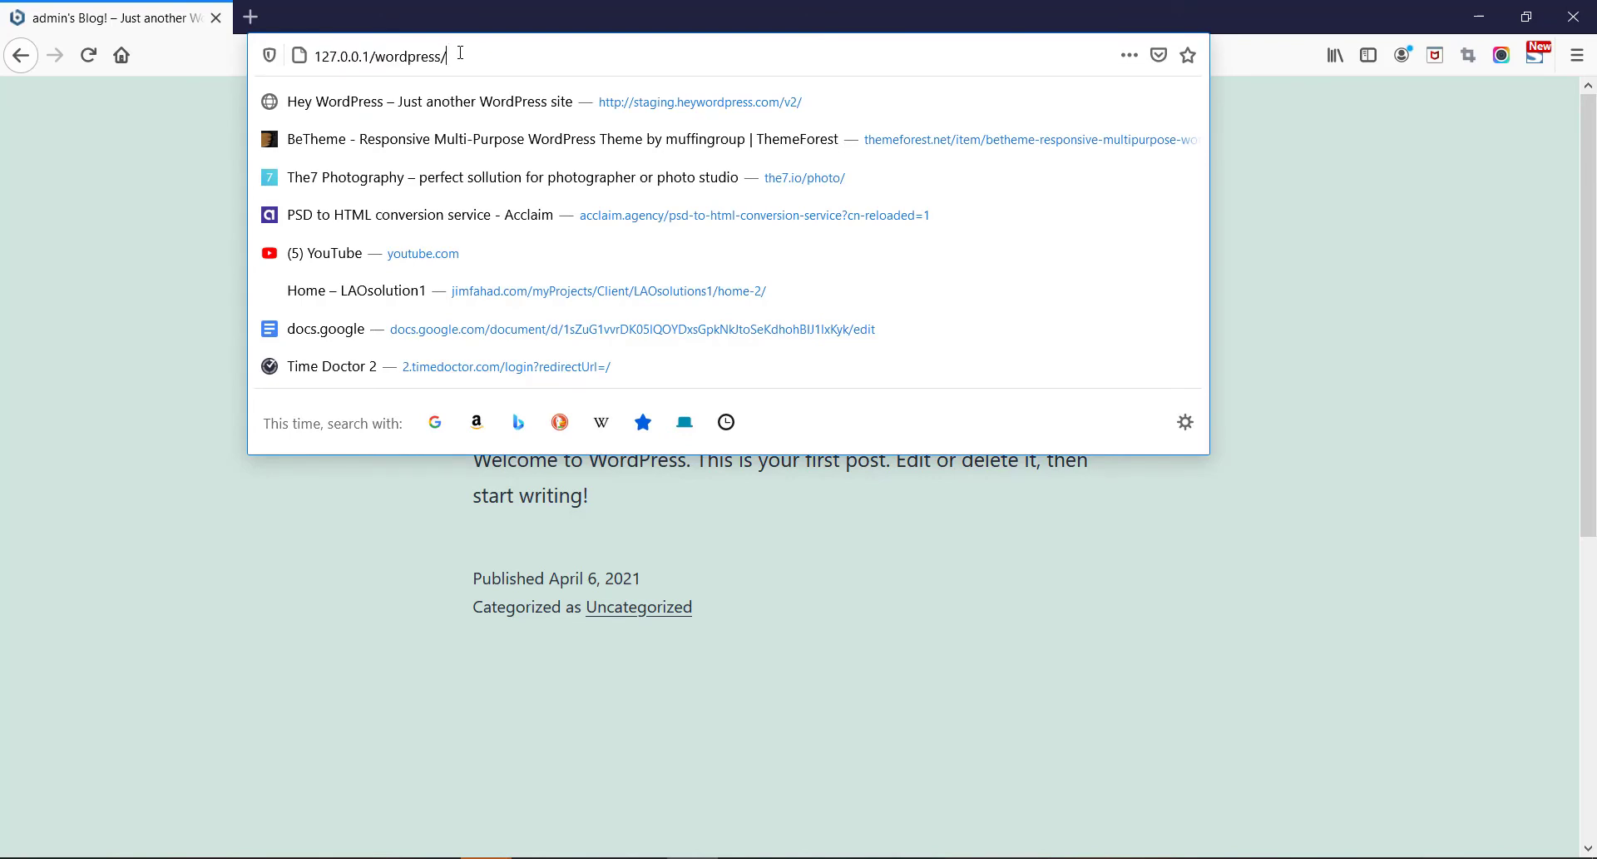
left_click(482, 55)
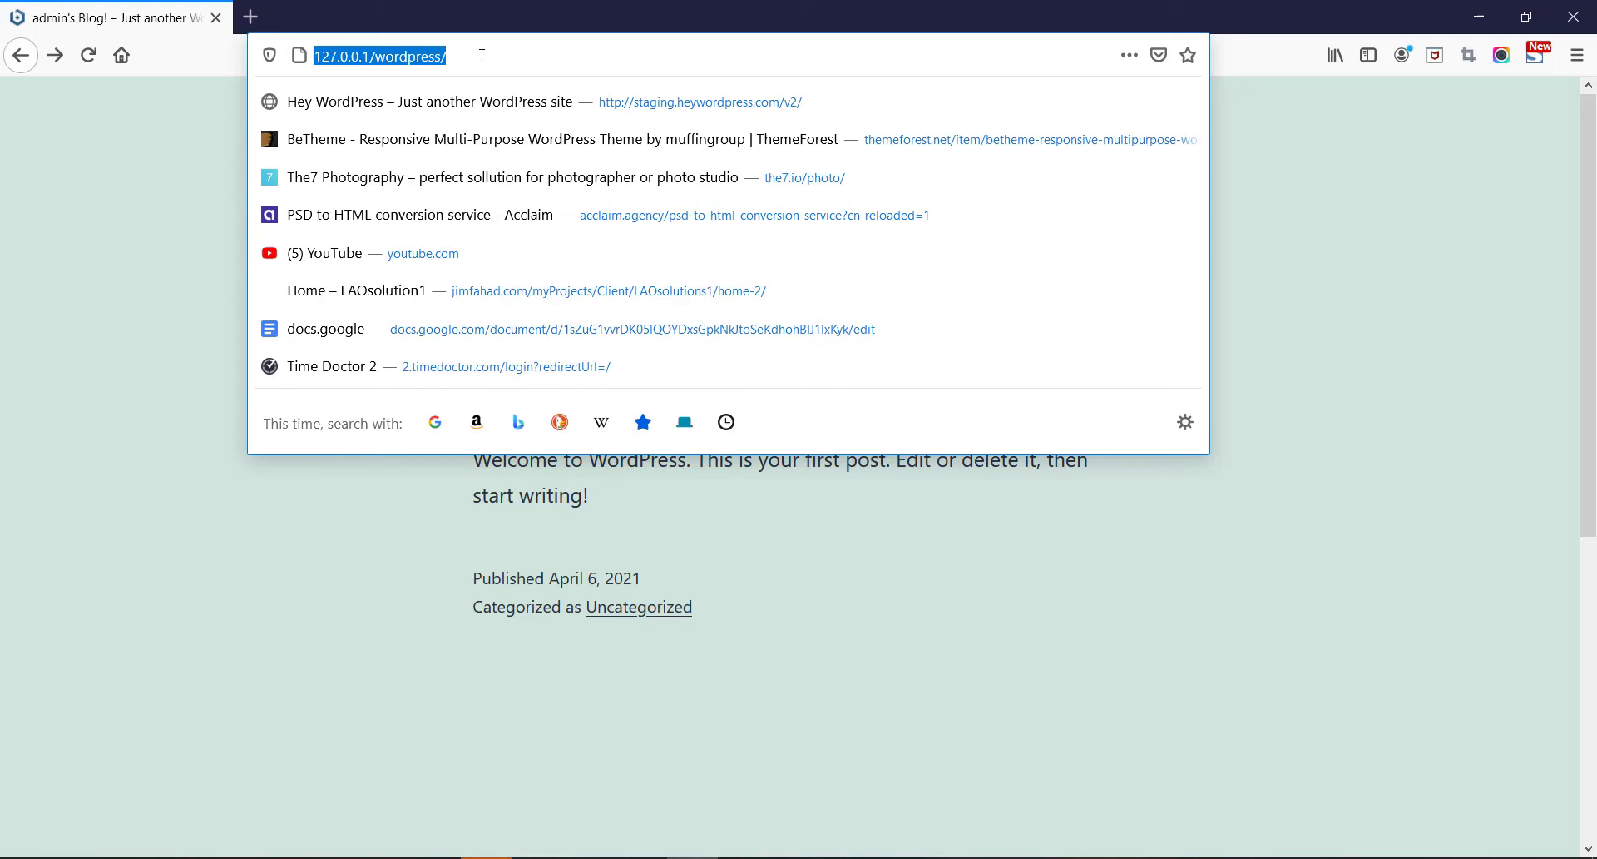
left_click(482, 55)
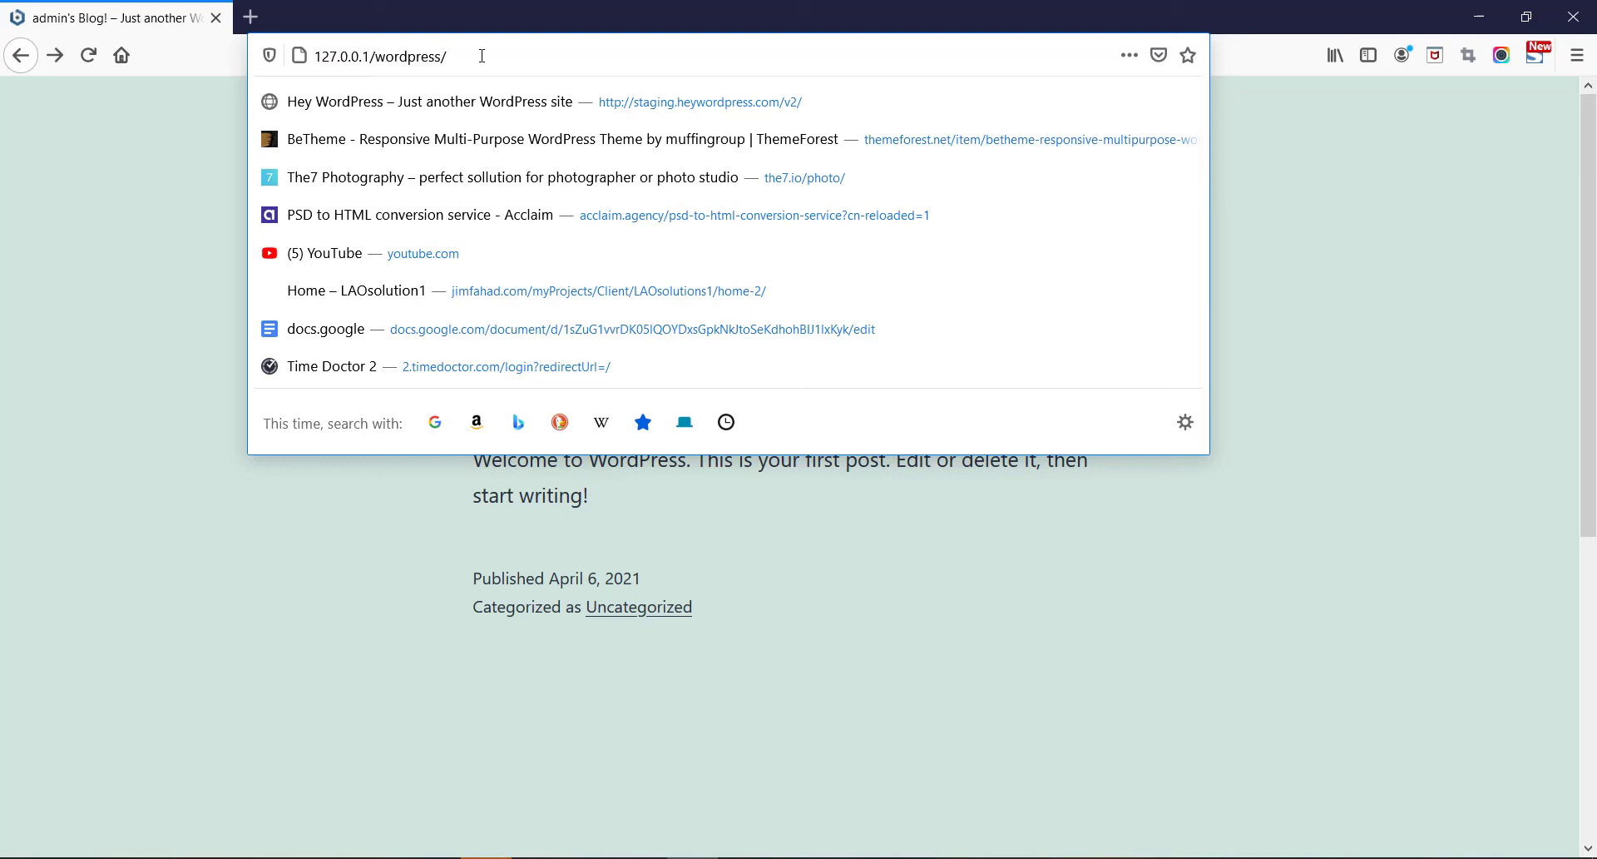
type("wp")
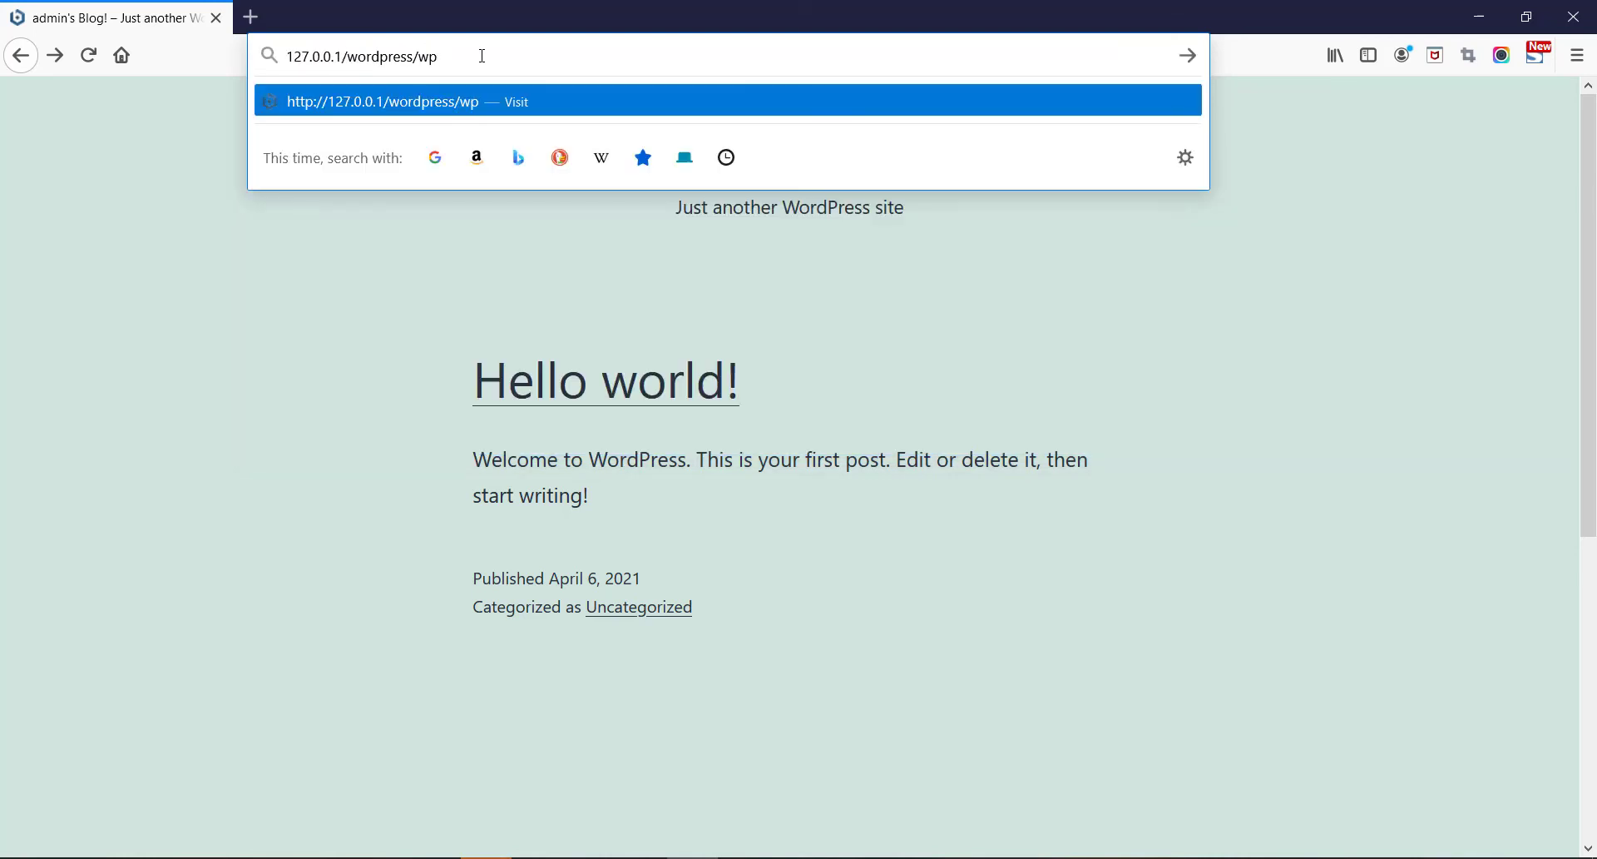
type("-admin")
key("Return")
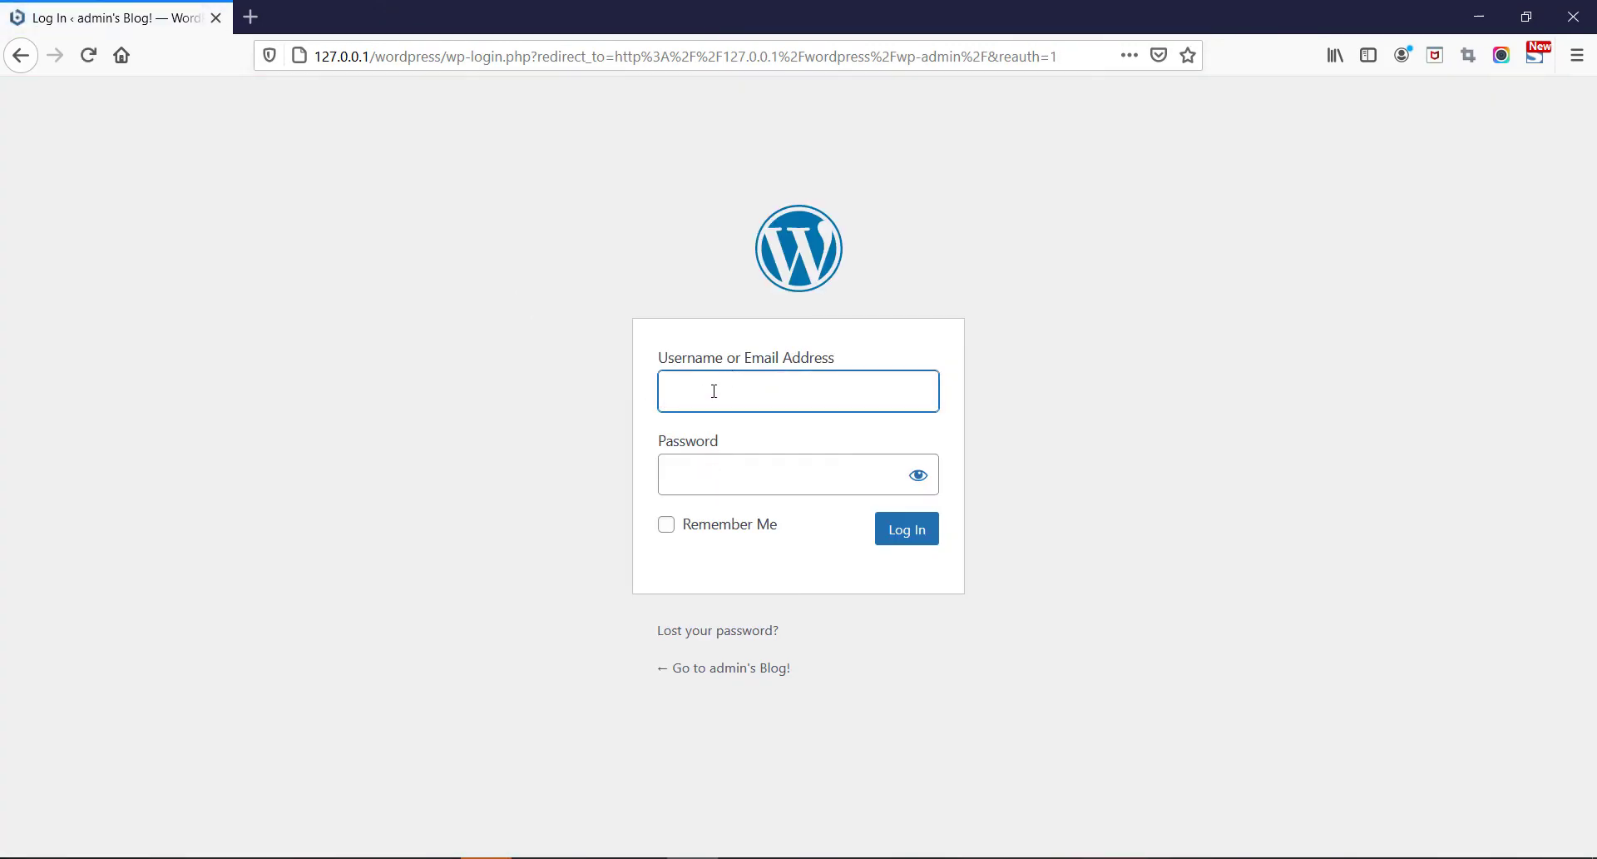
- Log in as 'admin' with the account password and Remember Me, declining Firefox's save-login prompt
type("admin")
left_click(716, 468)
type("1234")
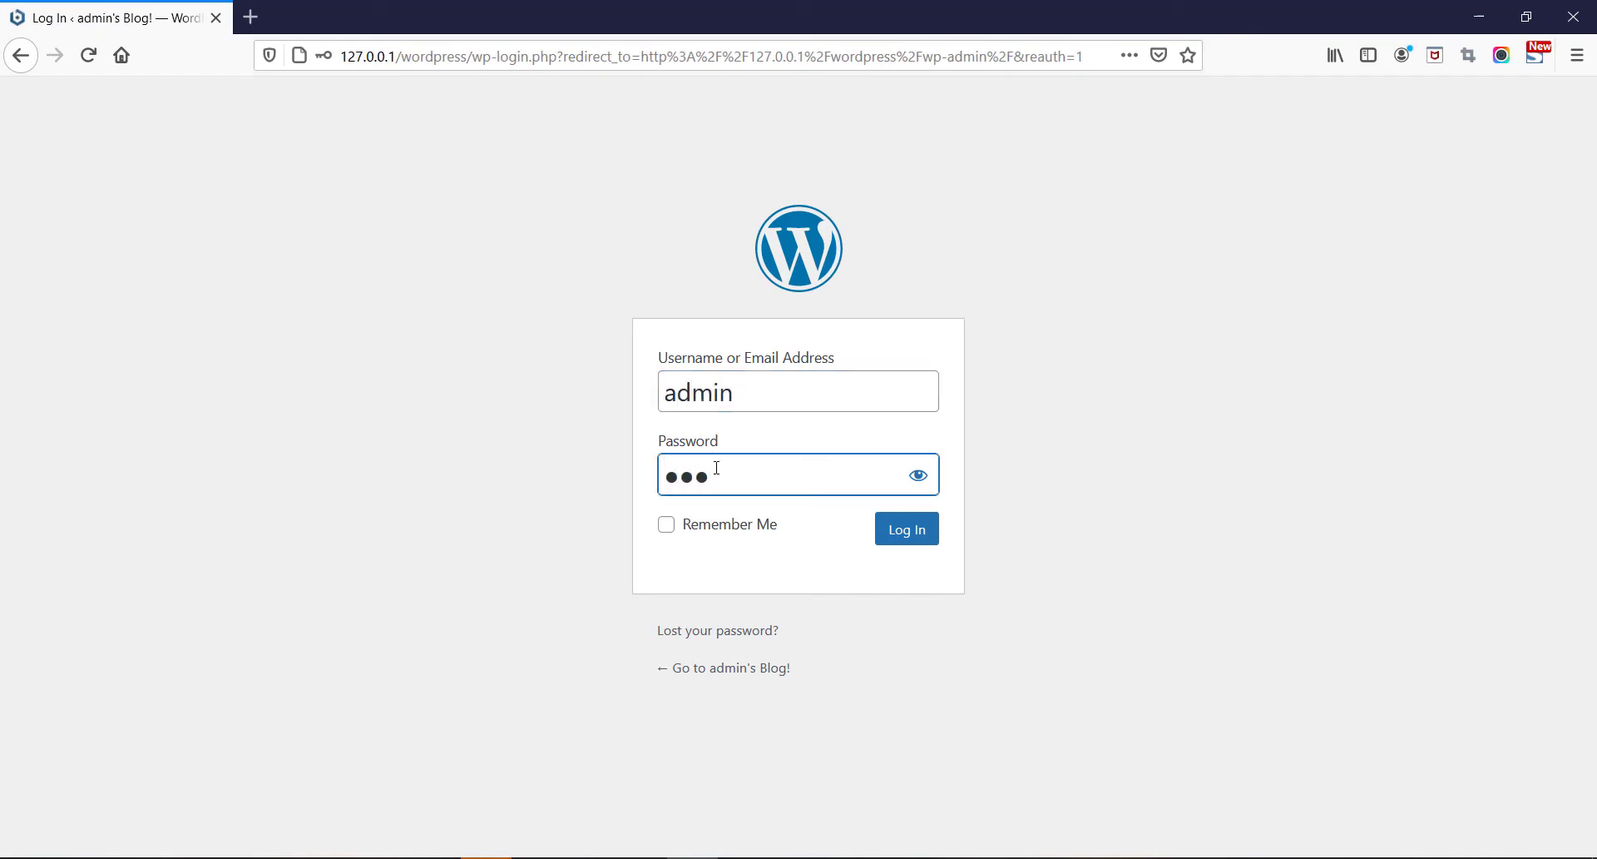
left_click(667, 524)
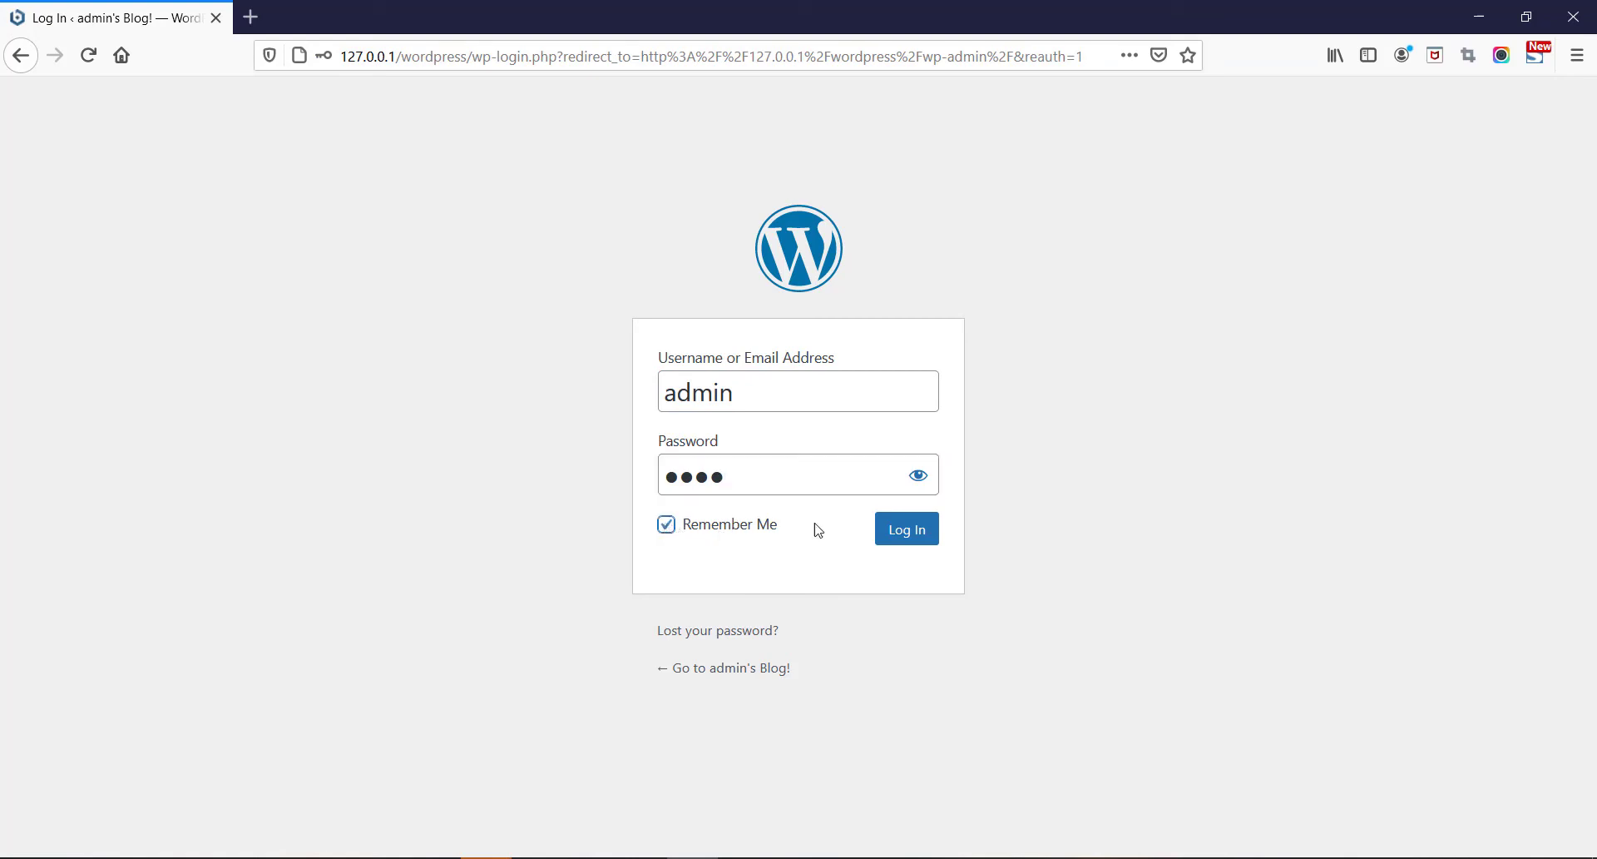
left_click(908, 535)
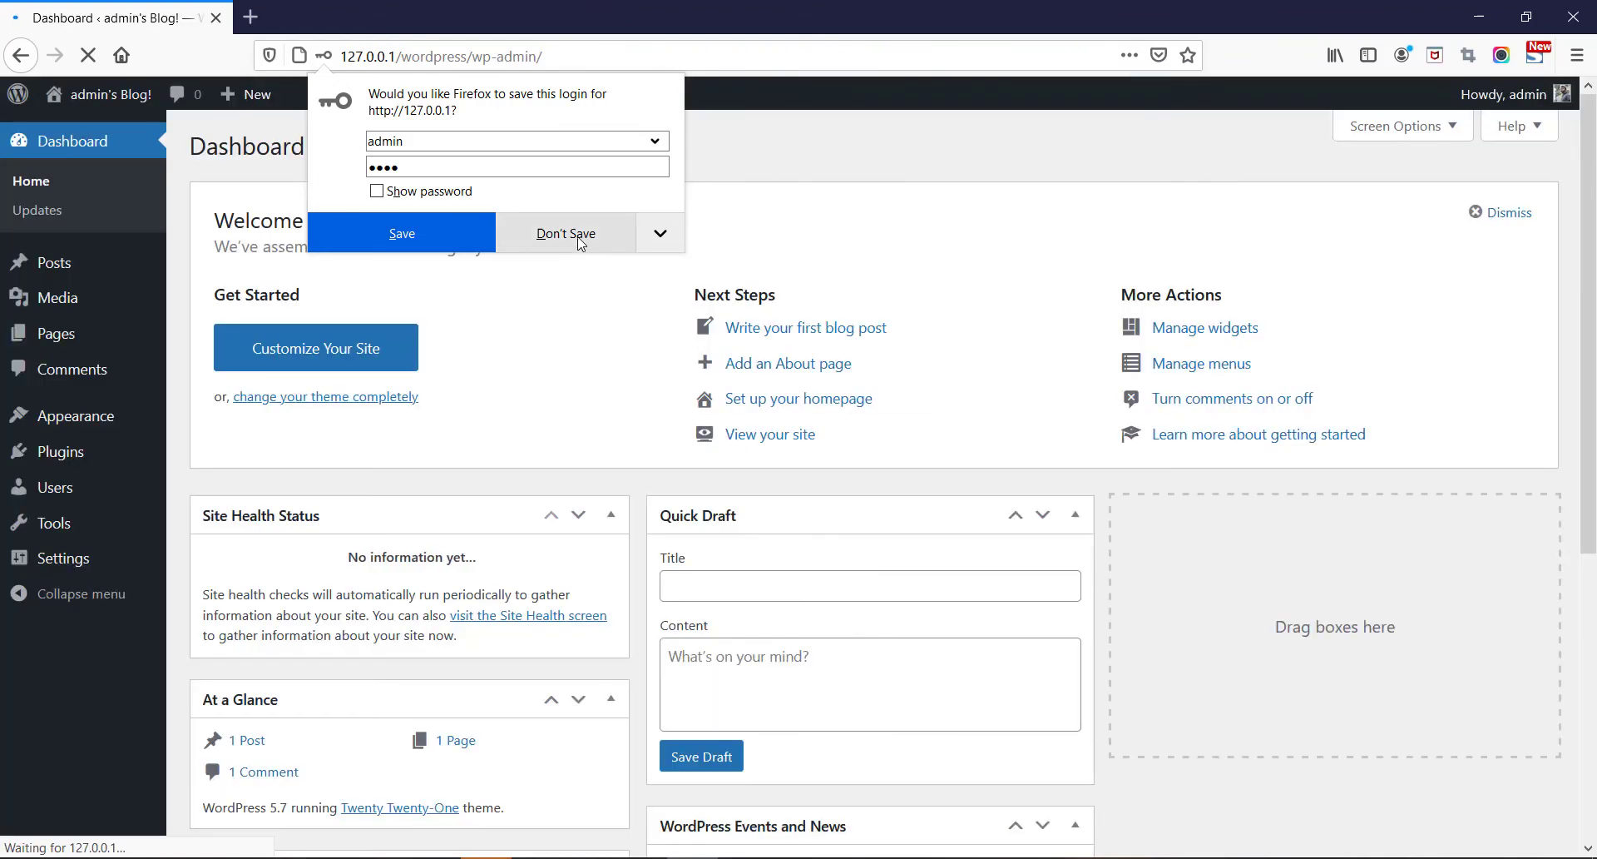
left_click(581, 241)
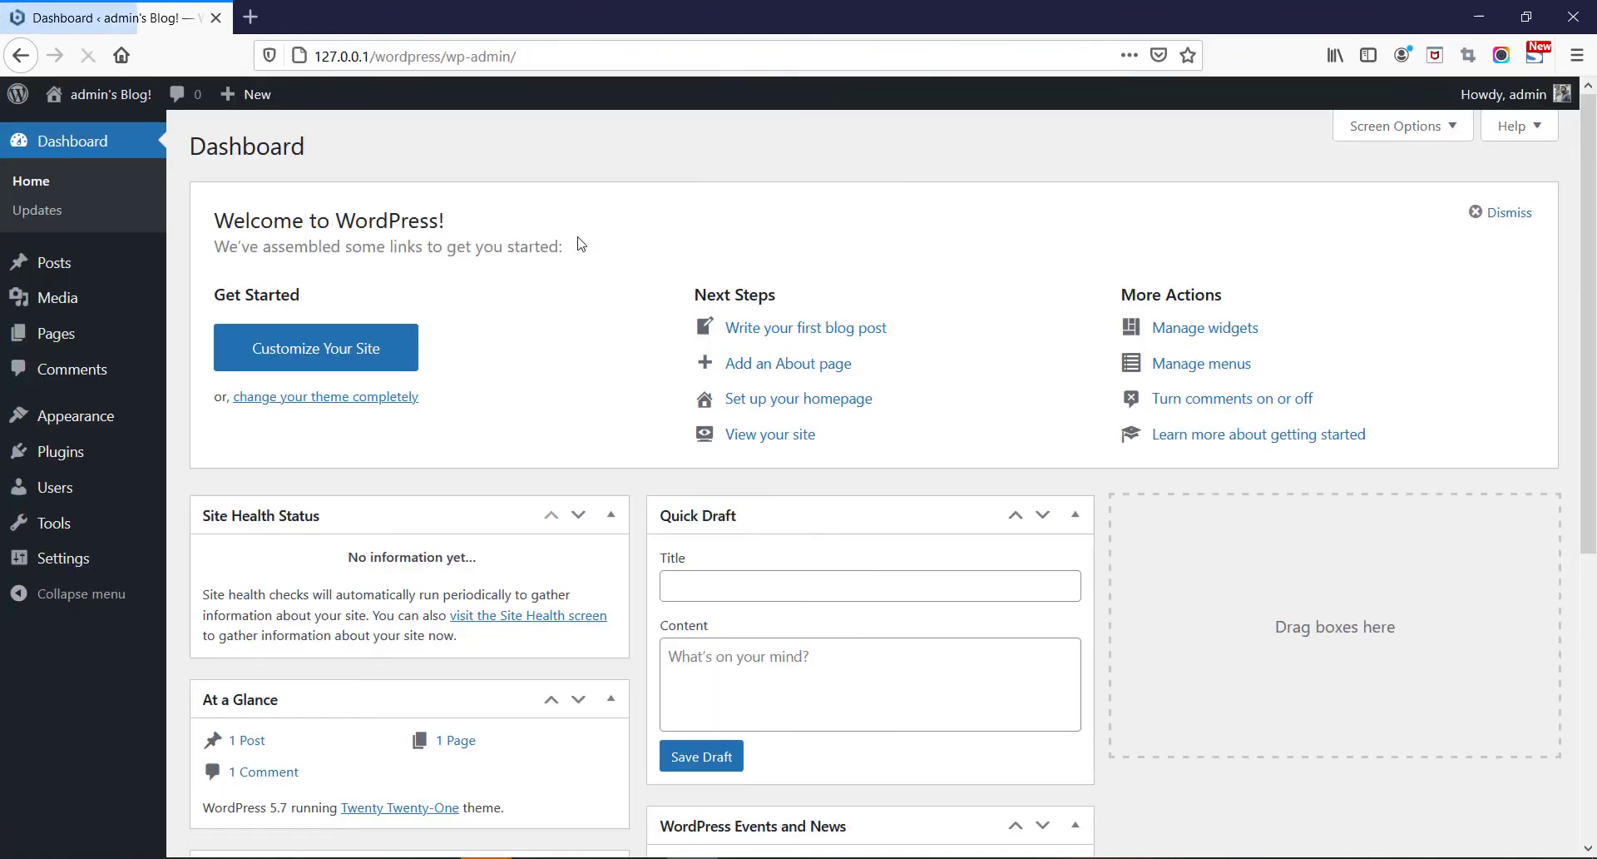